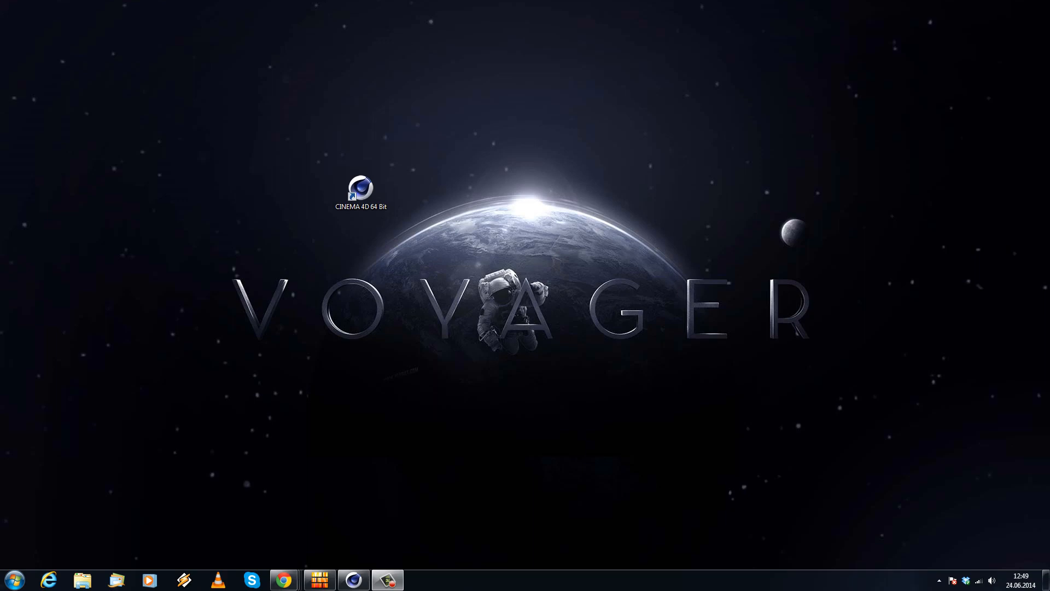
Switch to Chrome to view the finished turntable render in the Facebook post, and return to Cinema 4D
click(283, 580)
drag(294, 31, 467, 33)
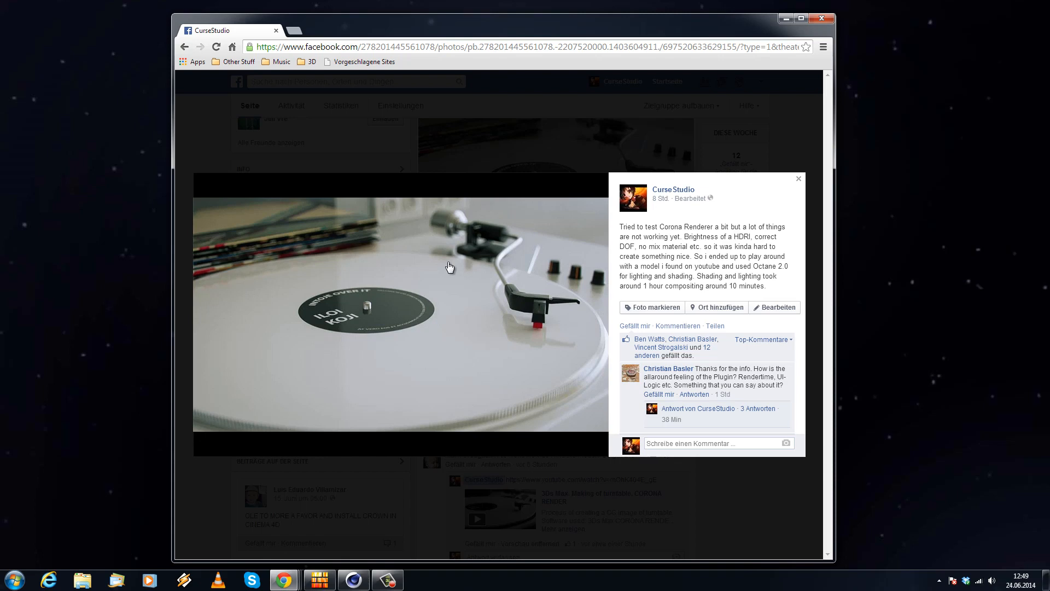
key(alt+Tab)
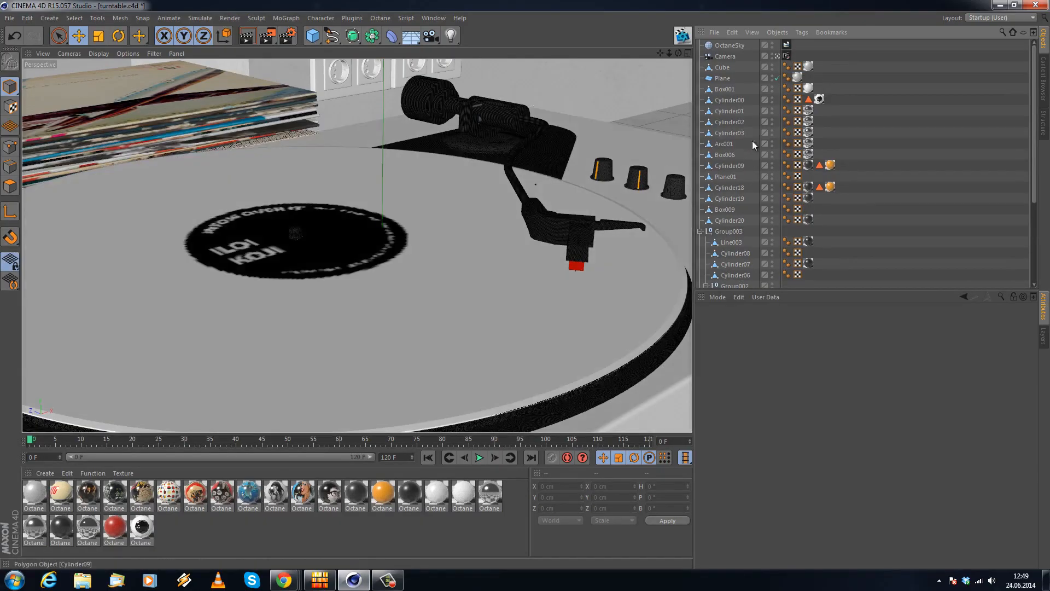
Leave the scene camera view, switch to Polygons mode and select all objects to display their meshes
click(776, 55)
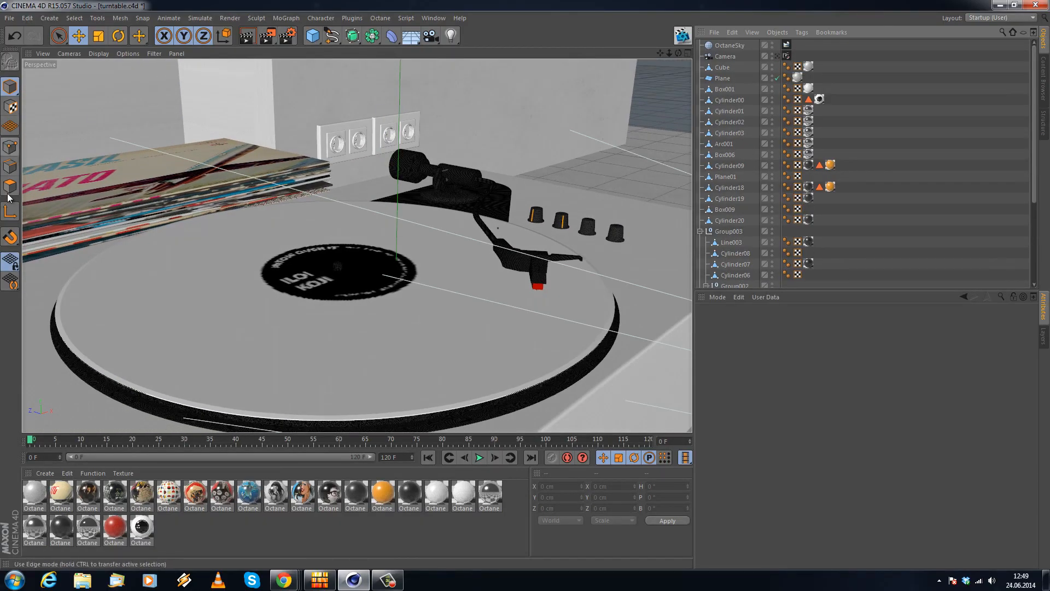
click(10, 186)
alt+drag(487, 208, 394, 175)
click(723, 67)
scroll(736, 164, down, 4)
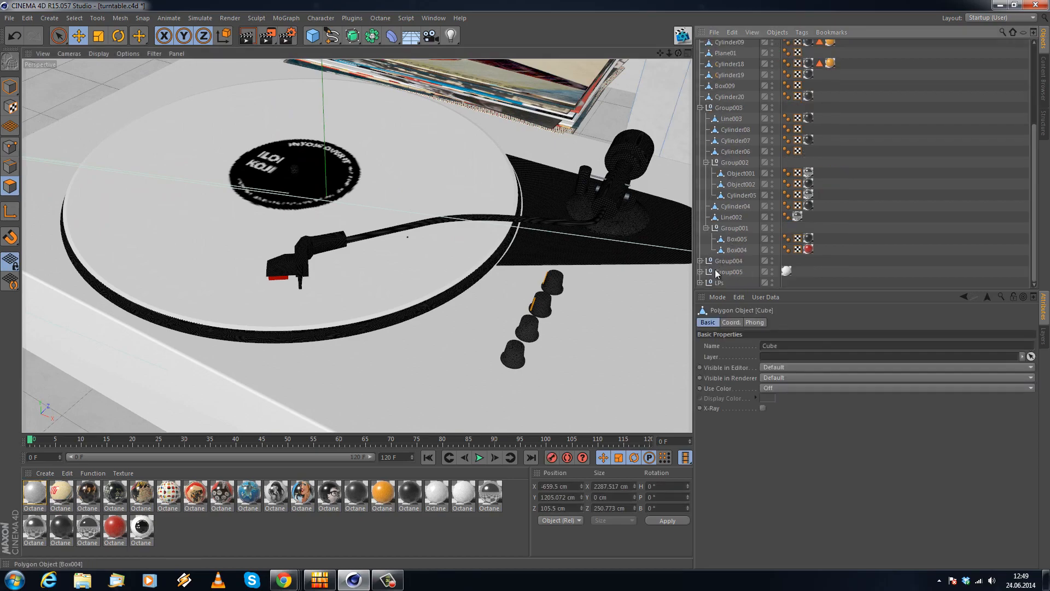
key(ctrl+a)
Examine the wireframe of the turntable model up close and from several angles
alt+drag(442, 176, 535, 162)
scroll(467, 148, up, 3)
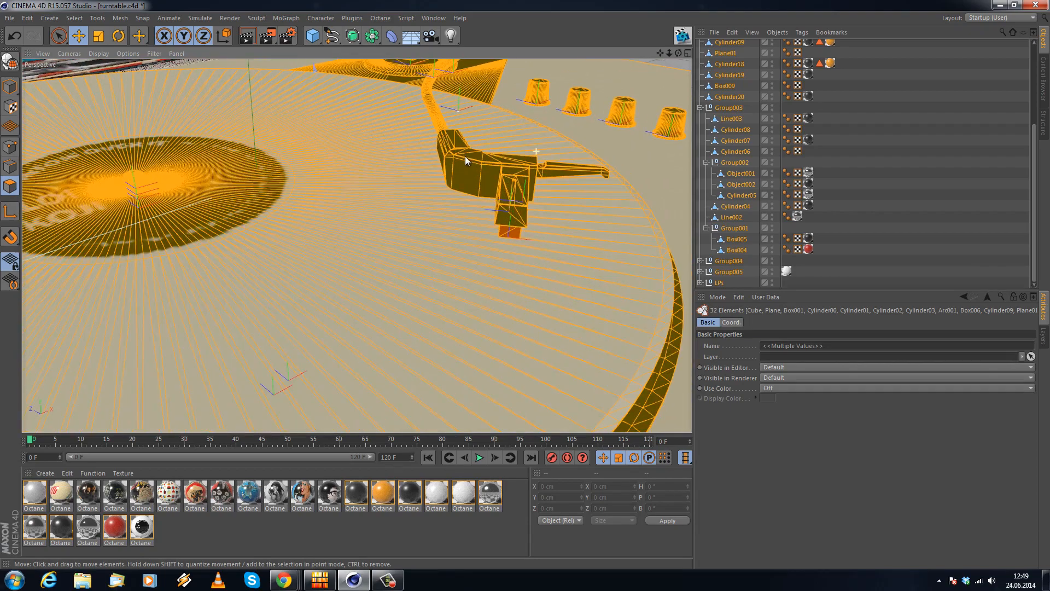
scroll(466, 143, up, 5)
alt+drag(385, 153, 607, 178)
alt+drag(487, 166, 850, 136)
scroll(851, 137, up, 5)
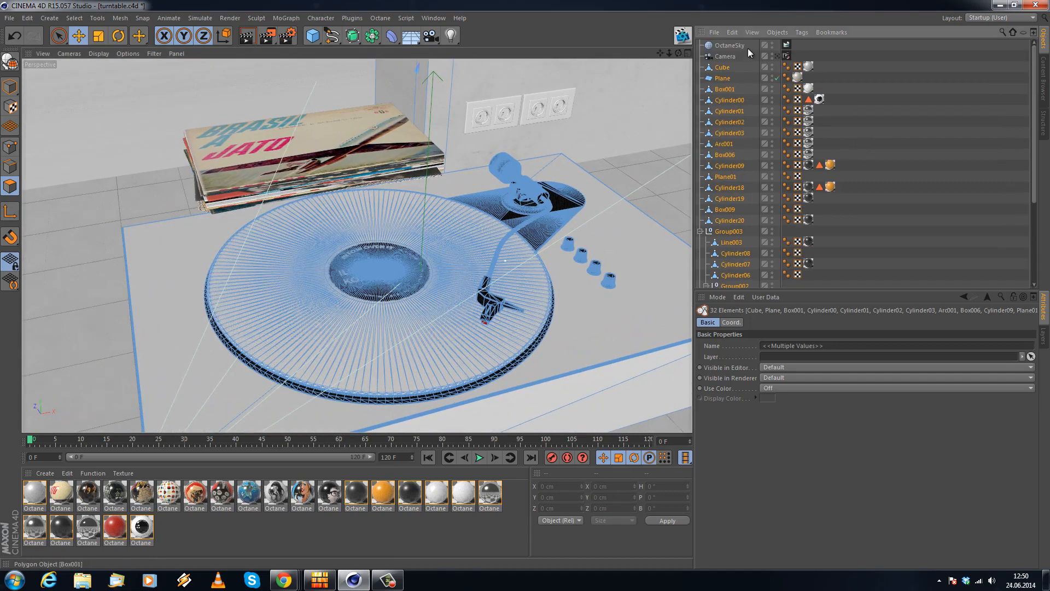
Return to the scene camera view and deselect all objects
click(777, 57)
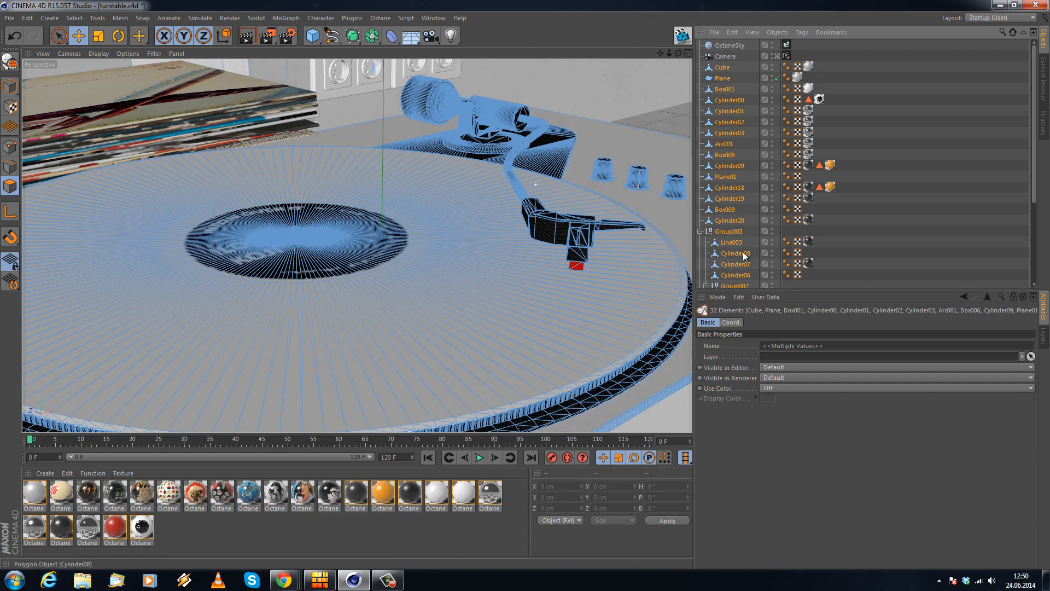
click(900, 173)
scroll(873, 175, down, 5)
scroll(882, 180, up, 5)
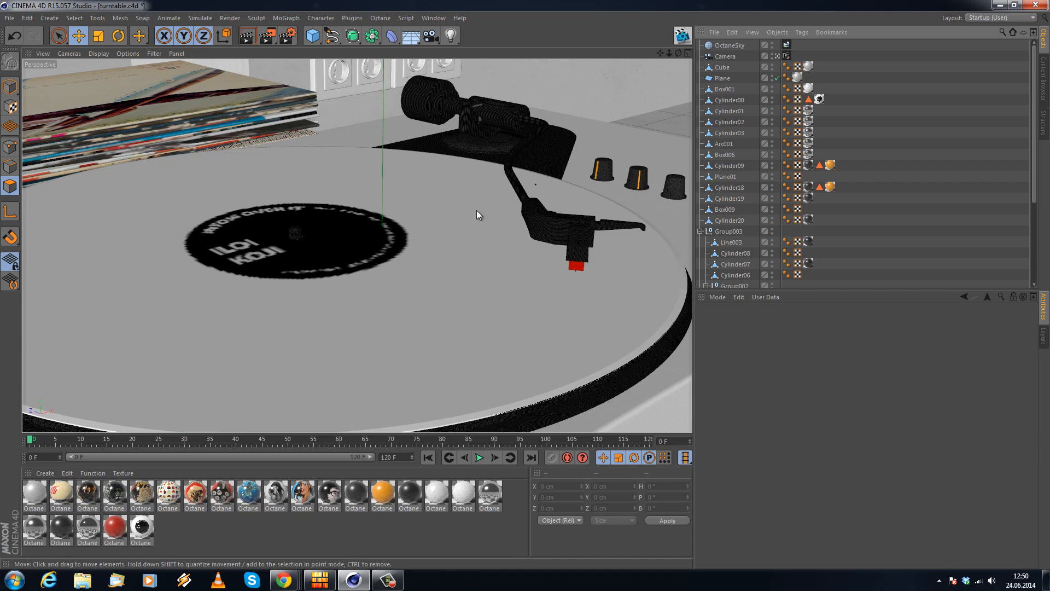
Start the Octane live render of the turntable scene and arrange the Live Viewer beneath the Octane render window
click(683, 35)
drag(505, 215, 655, 212)
drag(304, 209, 513, 60)
click(366, 180)
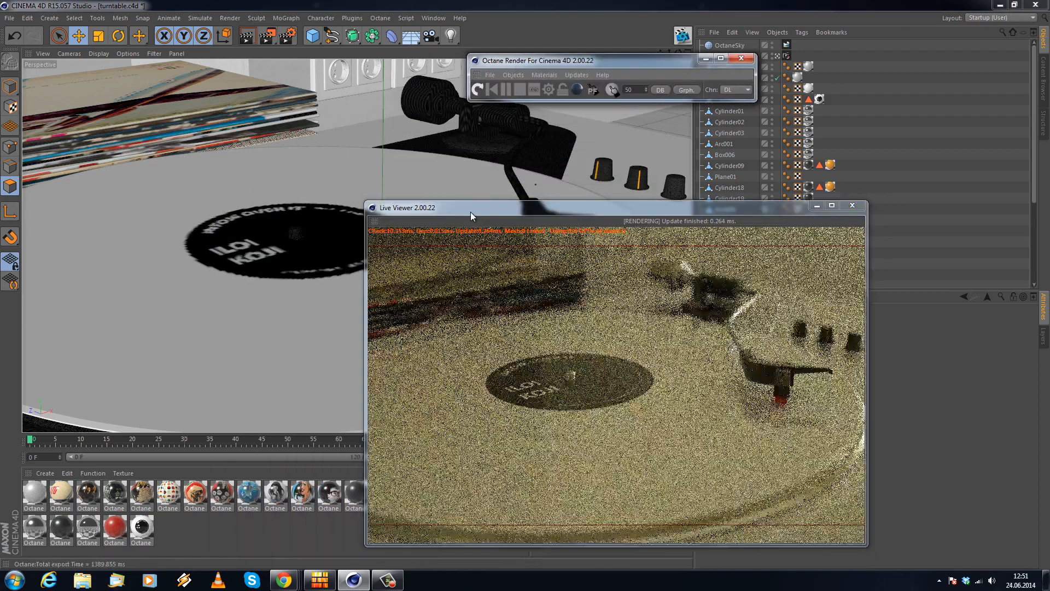
drag(485, 210, 269, 90)
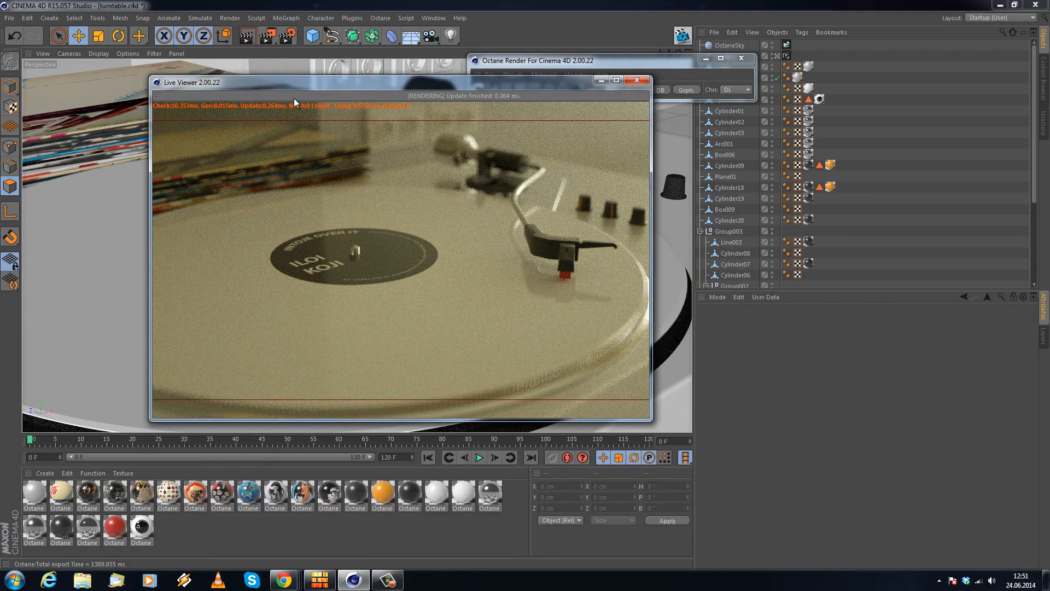
drag(312, 85, 366, 99)
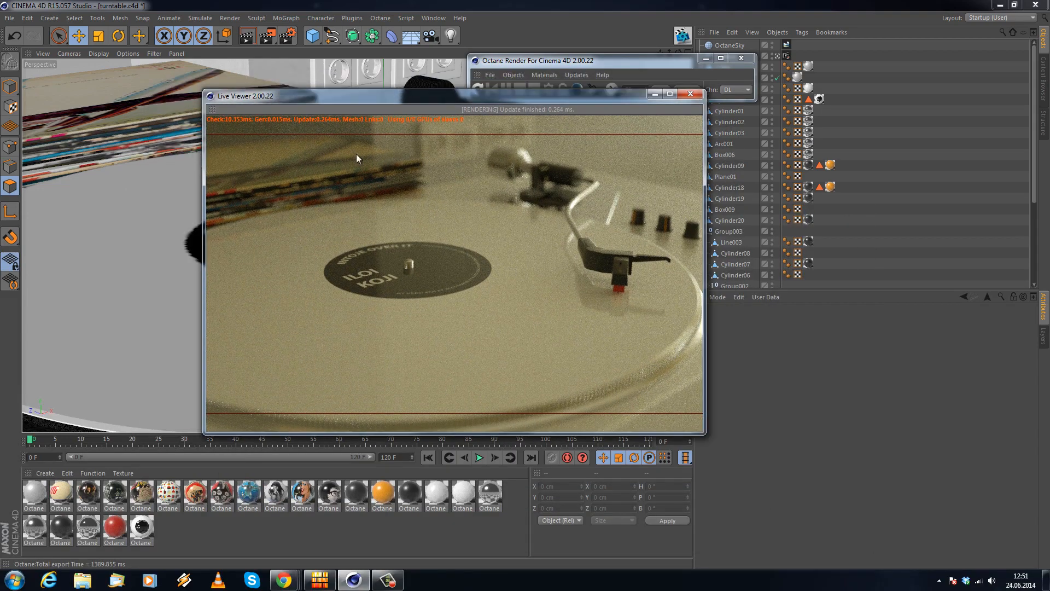
drag(567, 62, 514, 55)
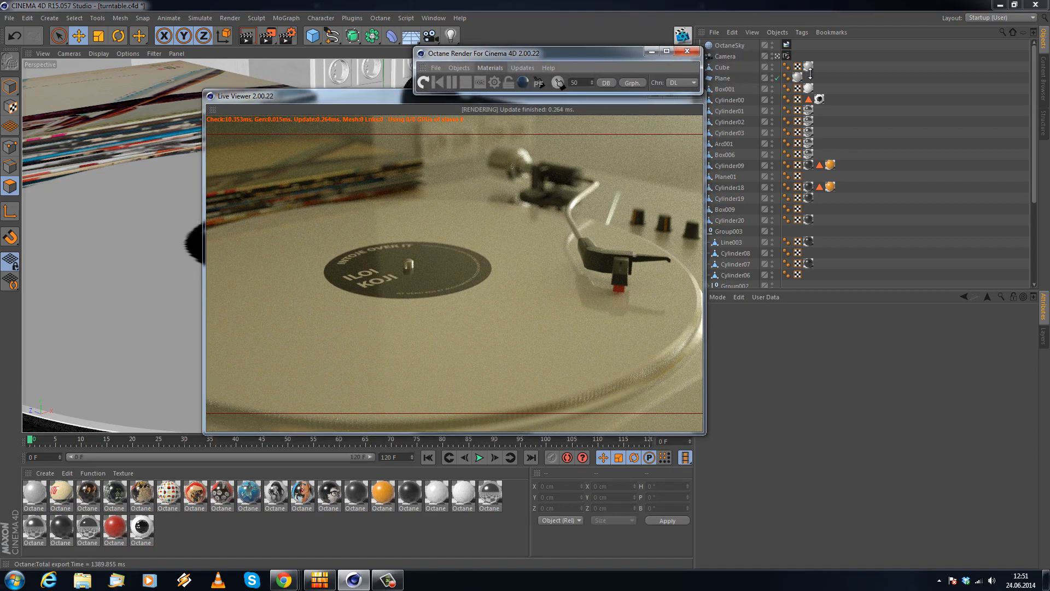
Show the Thinlens settings of the camera's Octane tag beside the live render, and close both Octane windows
click(786, 55)
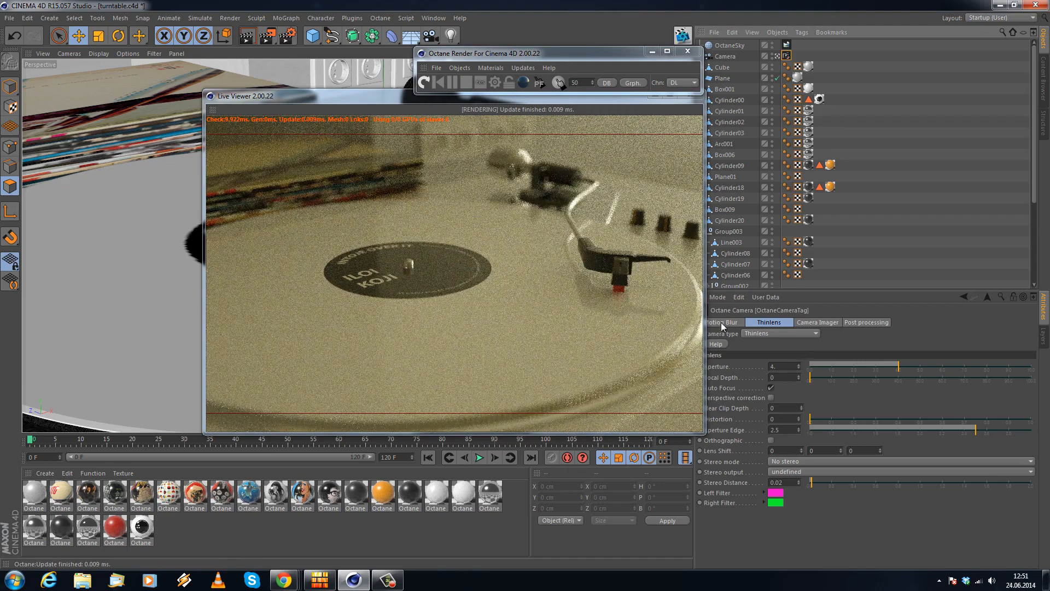
drag(326, 94, 280, 90)
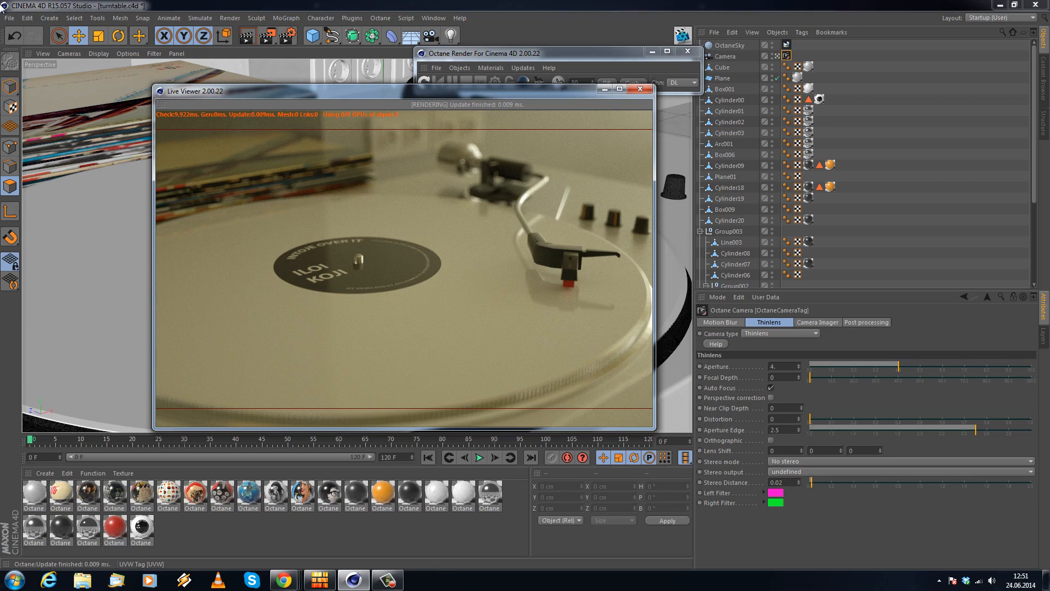
click(641, 89)
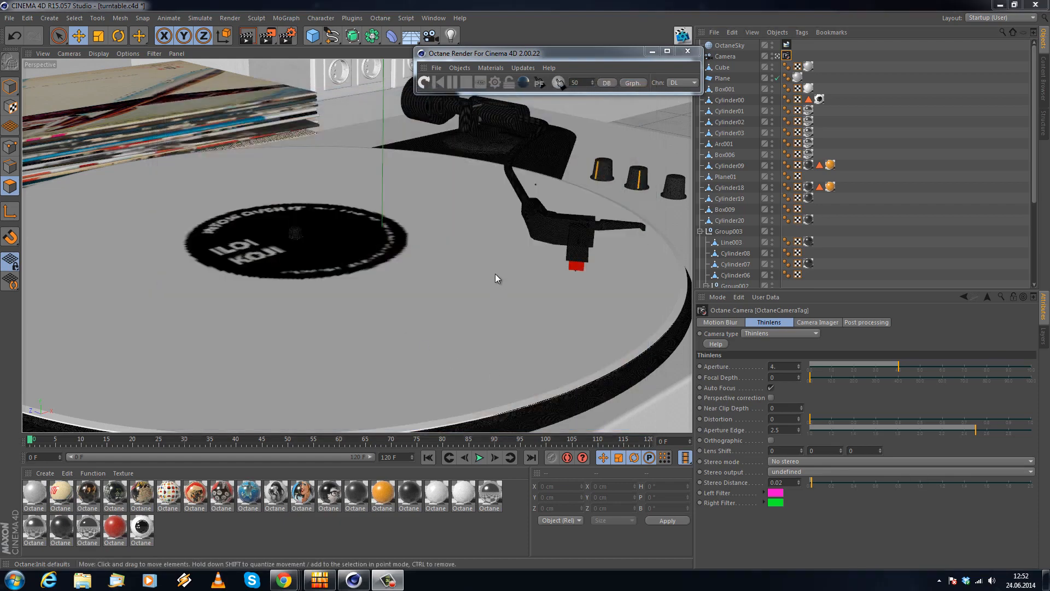
click(688, 51)
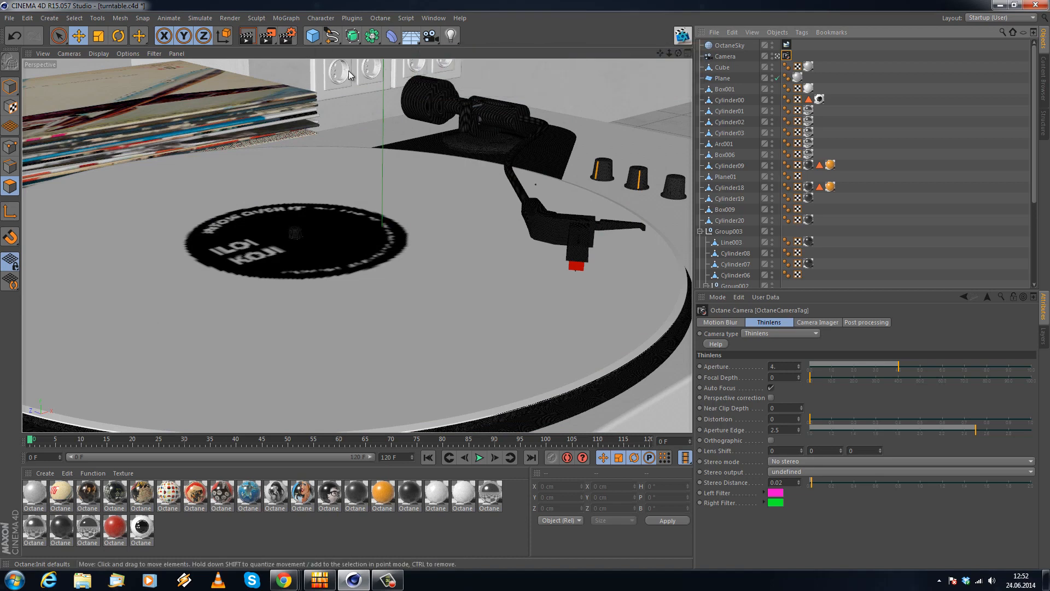
Set the renderer to Corona in the render settings and view its main settings
click(287, 35)
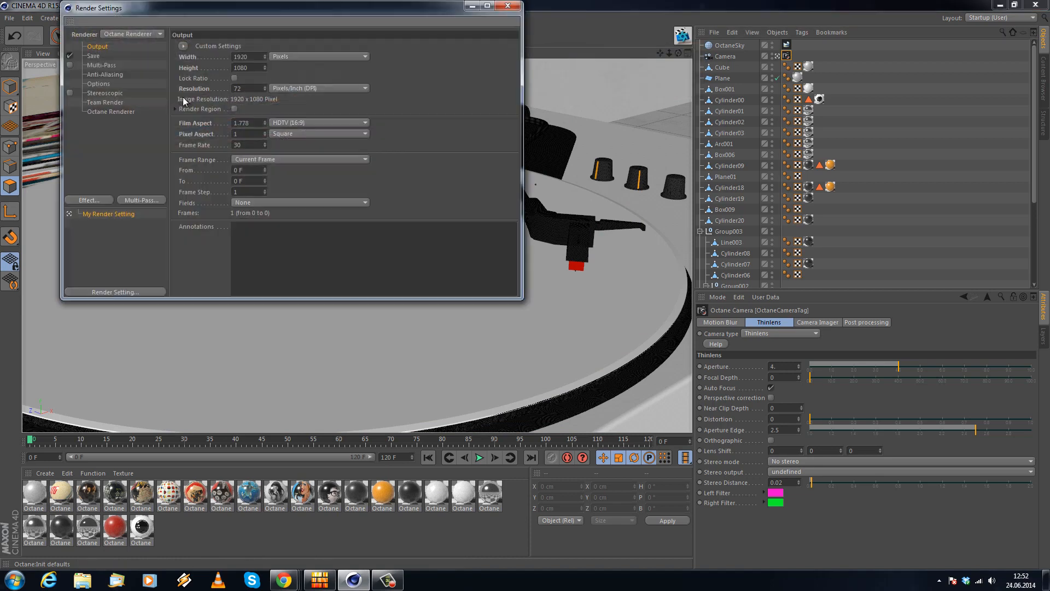
click(120, 35)
click(136, 100)
click(91, 73)
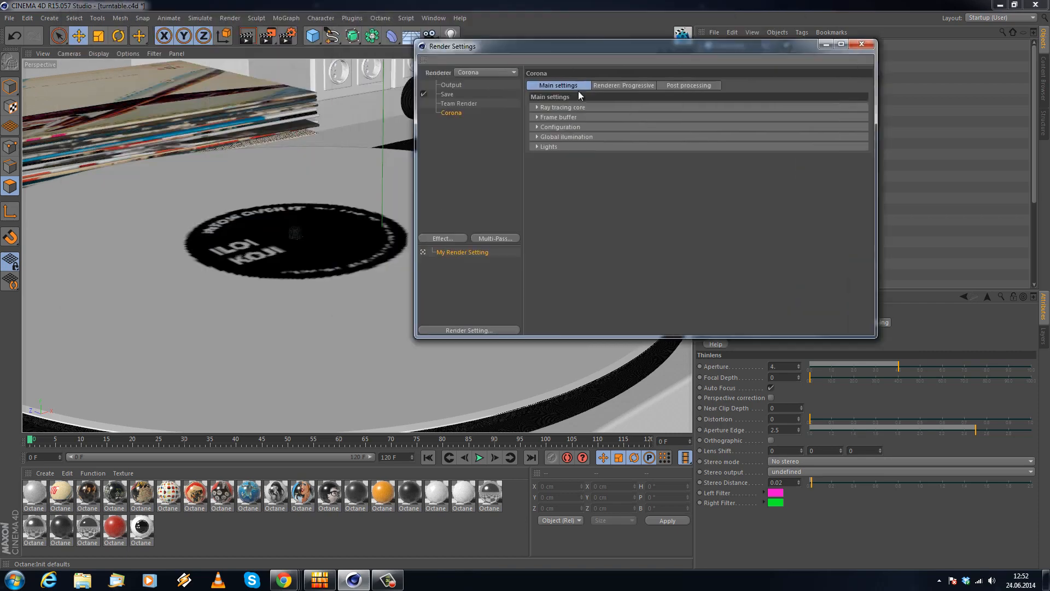
drag(455, 50, 270, 89)
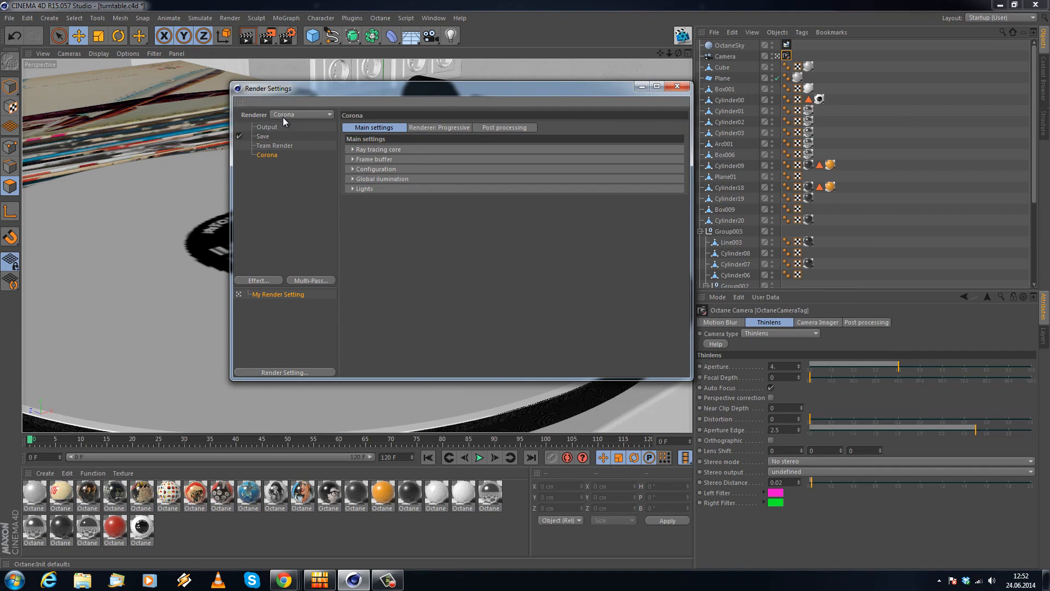
drag(362, 90, 327, 85)
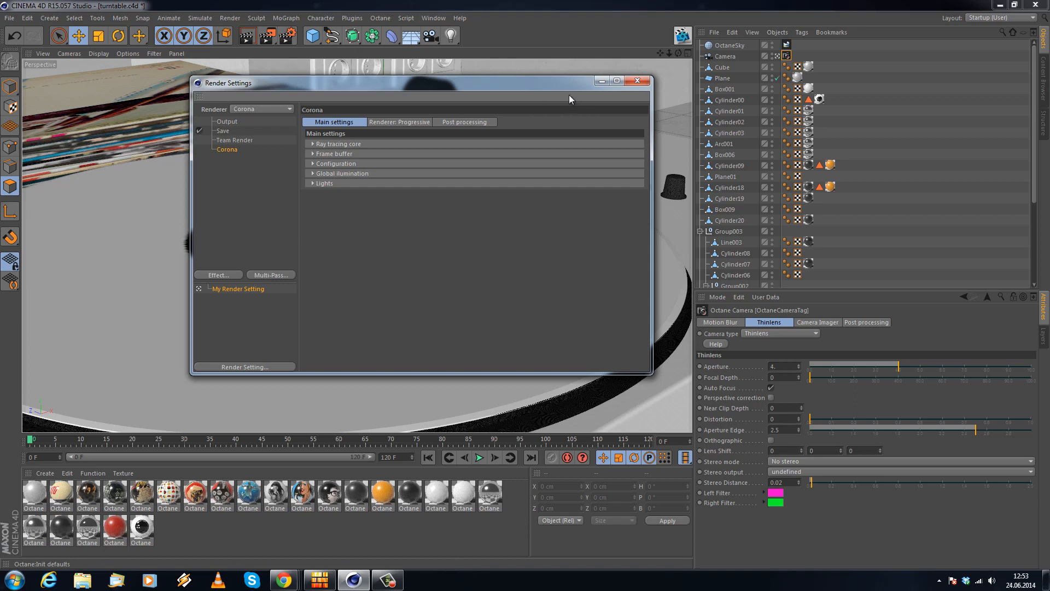
click(637, 81)
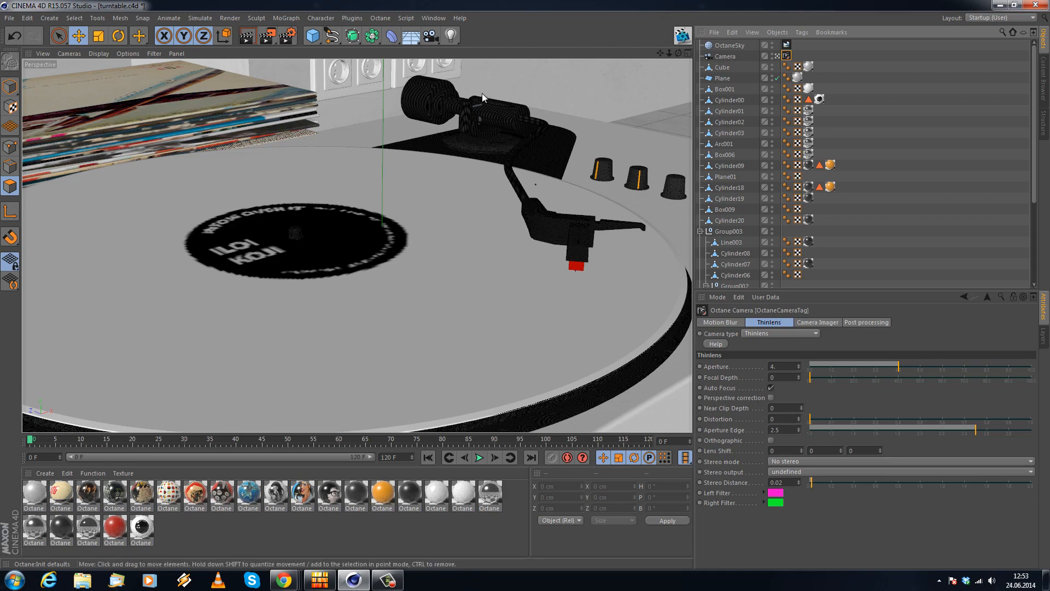
Run the Octane live render again to view the shaded turntable, and close the Live Viewer
click(680, 36)
drag(307, 207, 346, 64)
drag(343, 248, 382, 121)
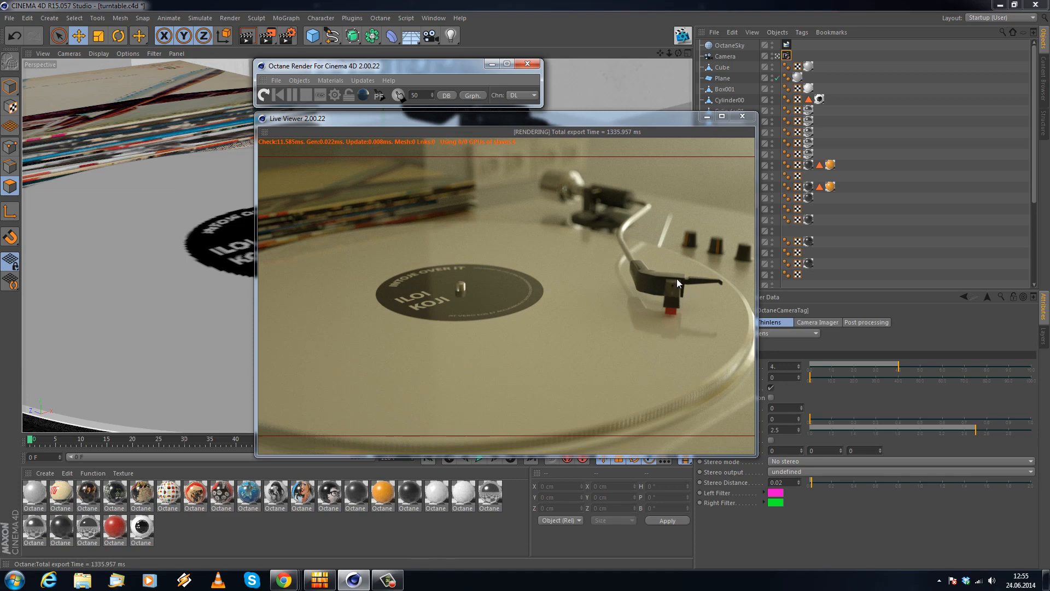
drag(566, 122, 252, 153)
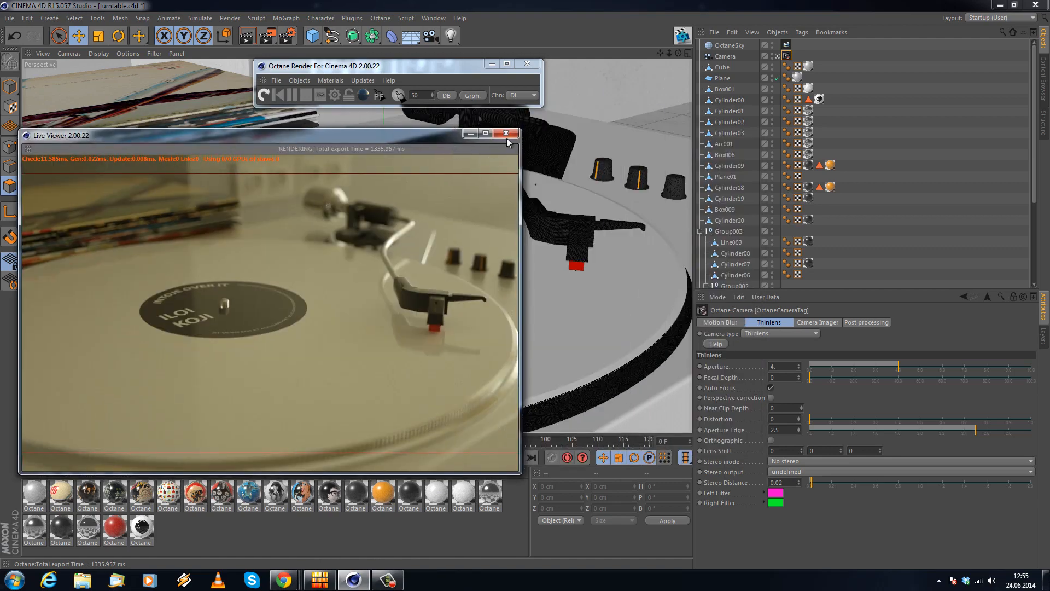
click(506, 137)
Select the tonearm's head object Box005, locate it in the object hierarchy and switch to Model mode
click(572, 227)
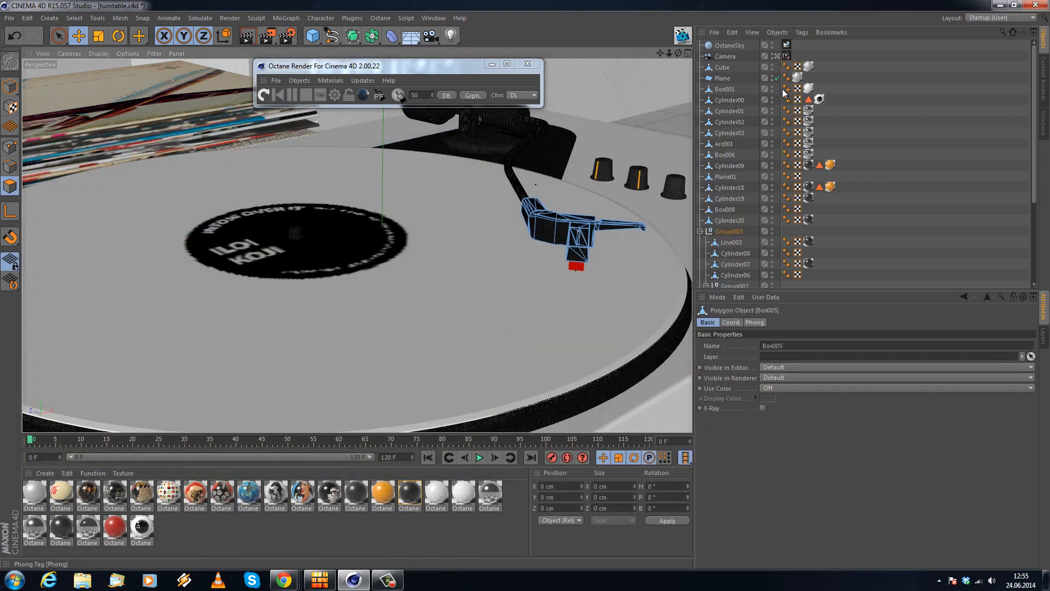
scroll(741, 194, down, 2)
scroll(732, 209, down, 2)
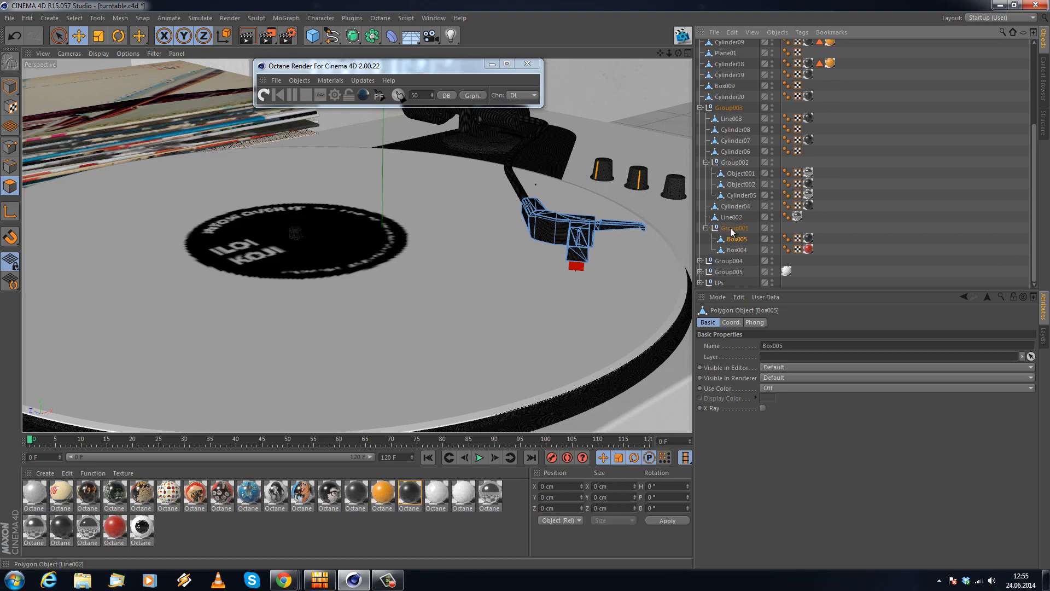
scroll(735, 176, up, 4)
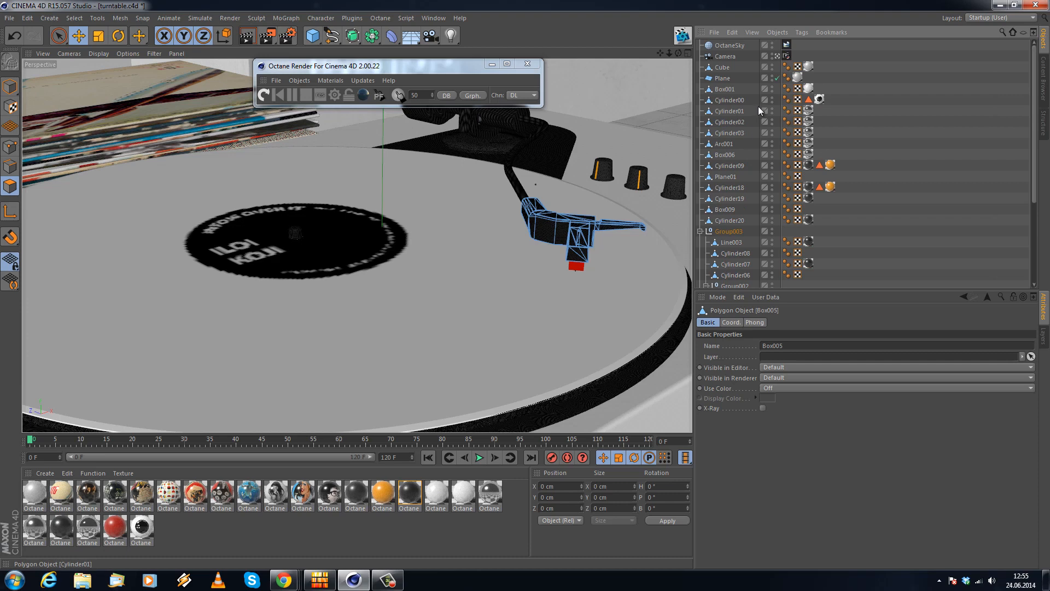
scroll(759, 156, down, 4)
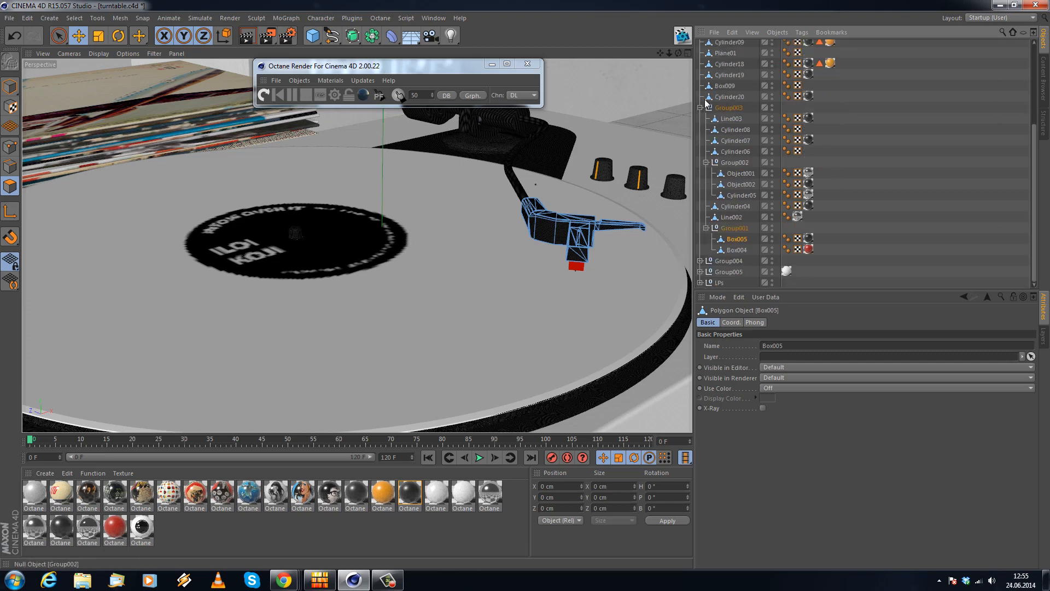
click(13, 86)
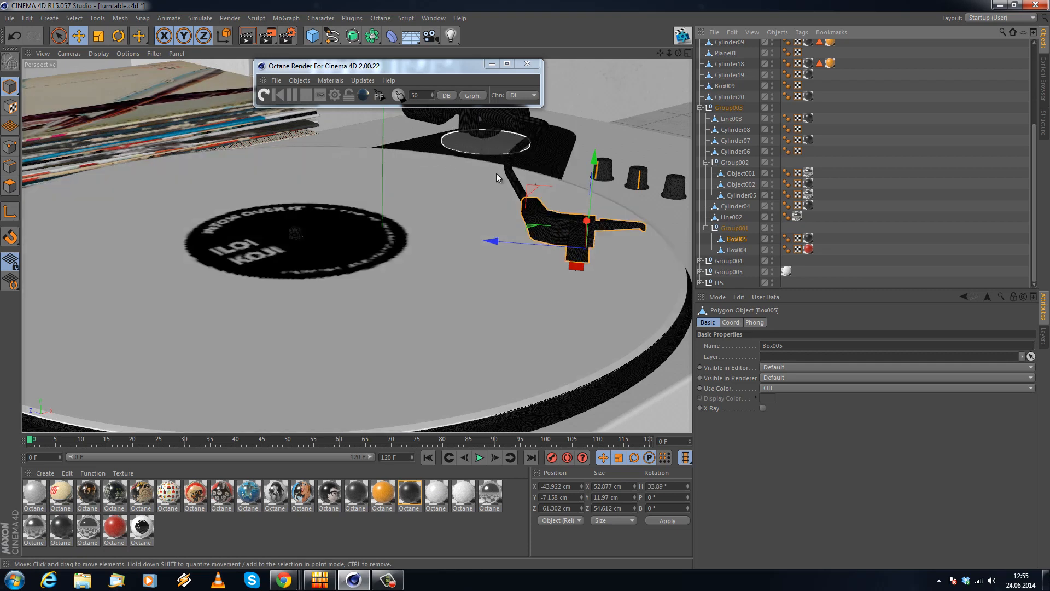
click(556, 153)
click(569, 227)
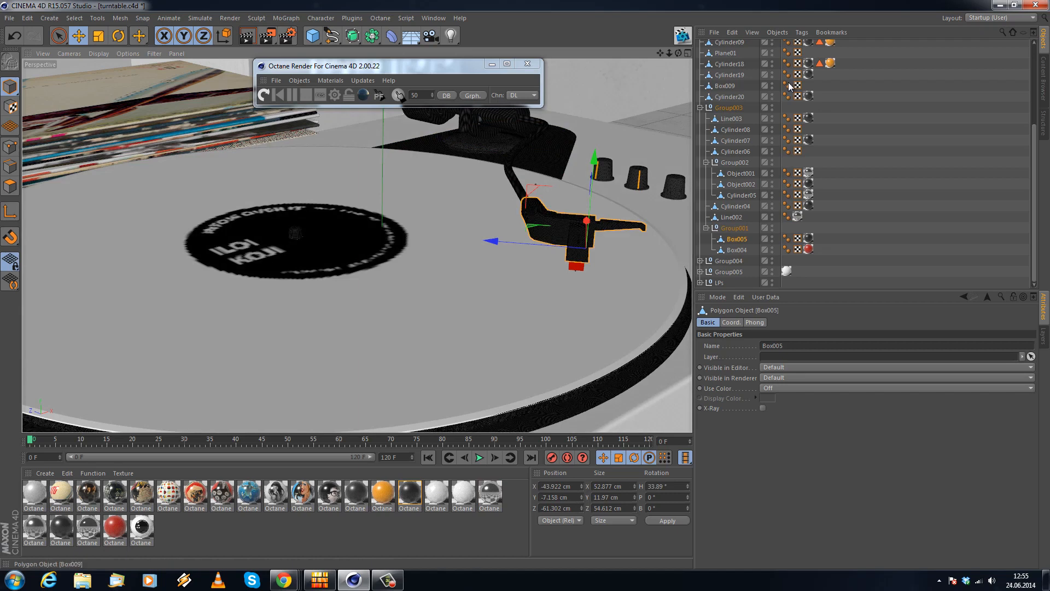
Open the tonearm head's material Octane Material.5 in the Material Editor and examine its diffuse color
click(809, 240)
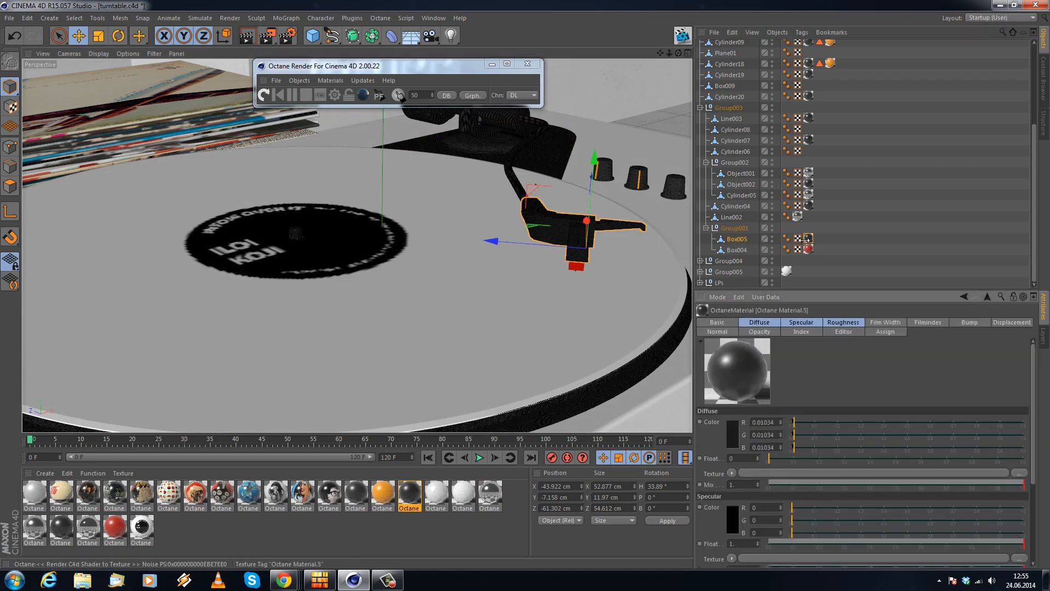
double_click(410, 488)
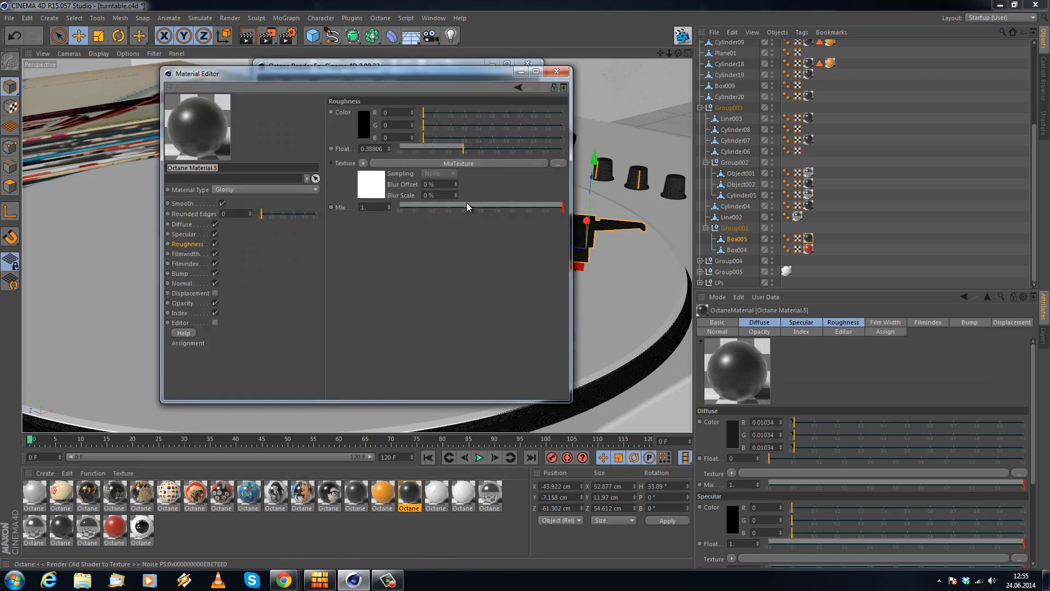
click(183, 225)
click(364, 124)
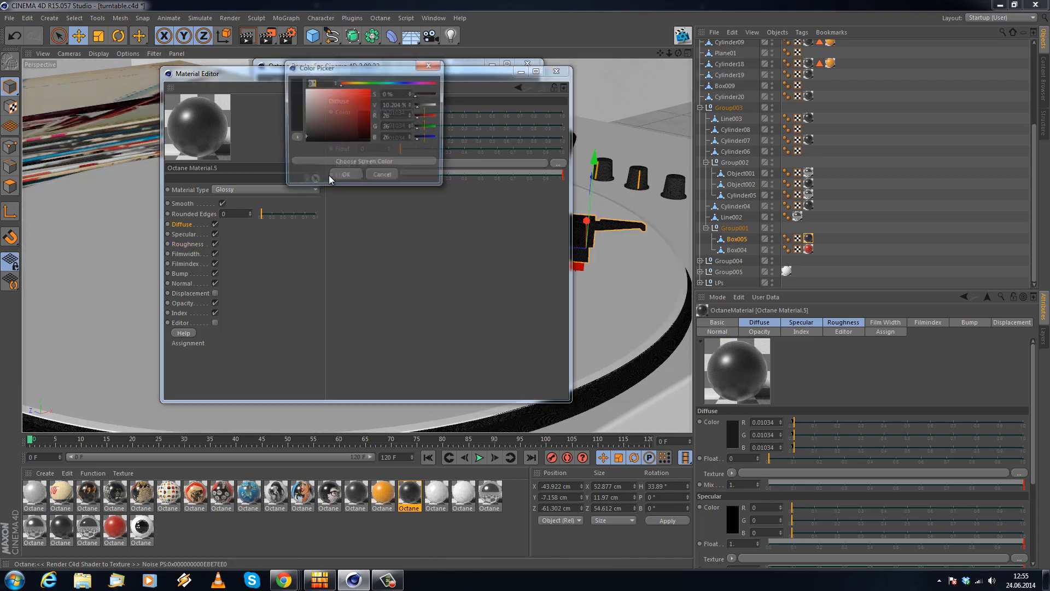
click(376, 177)
Examine the roughness channel's MixTexture, the shaders available for its Amount and the Amount's ImageTexture file
click(184, 243)
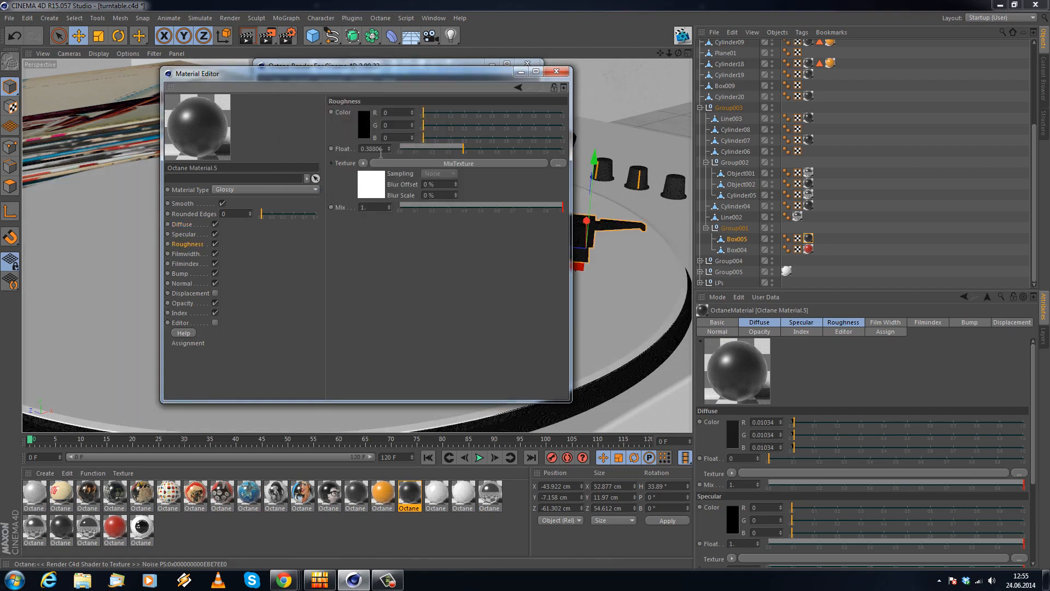
click(405, 163)
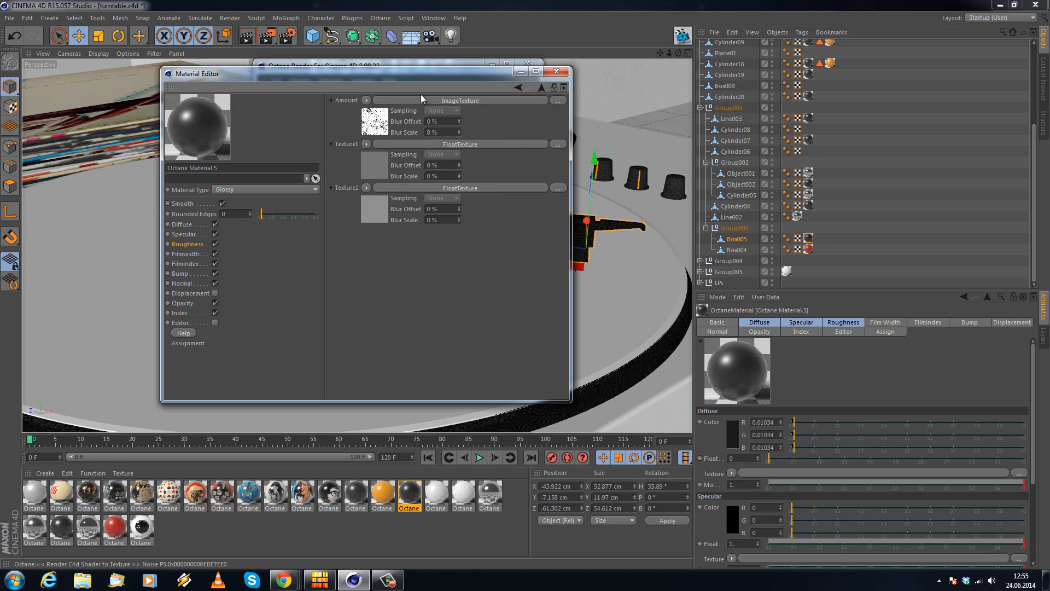
click(366, 100)
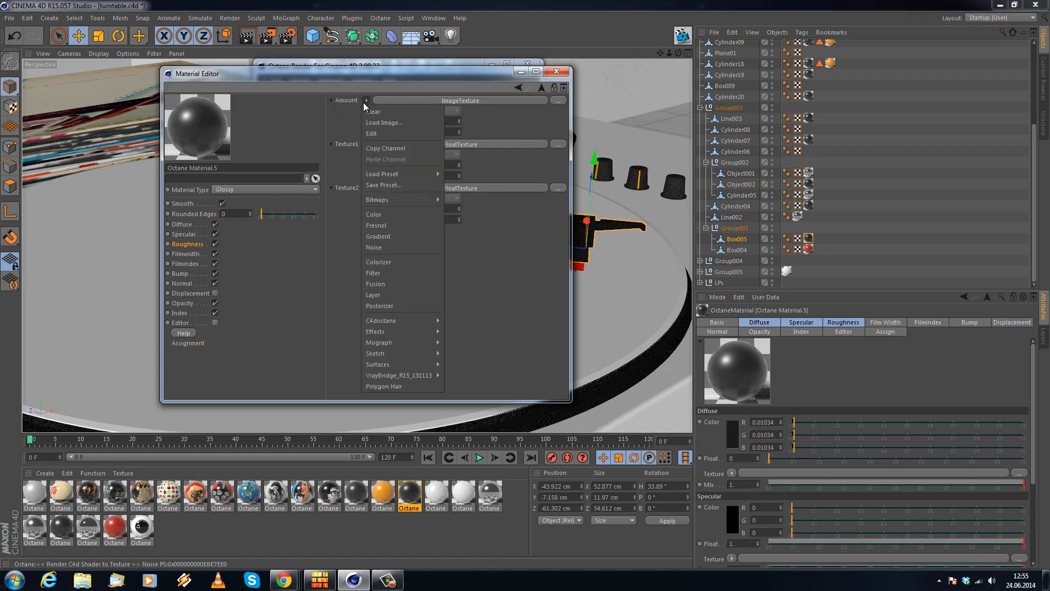
mouse_move(402, 320)
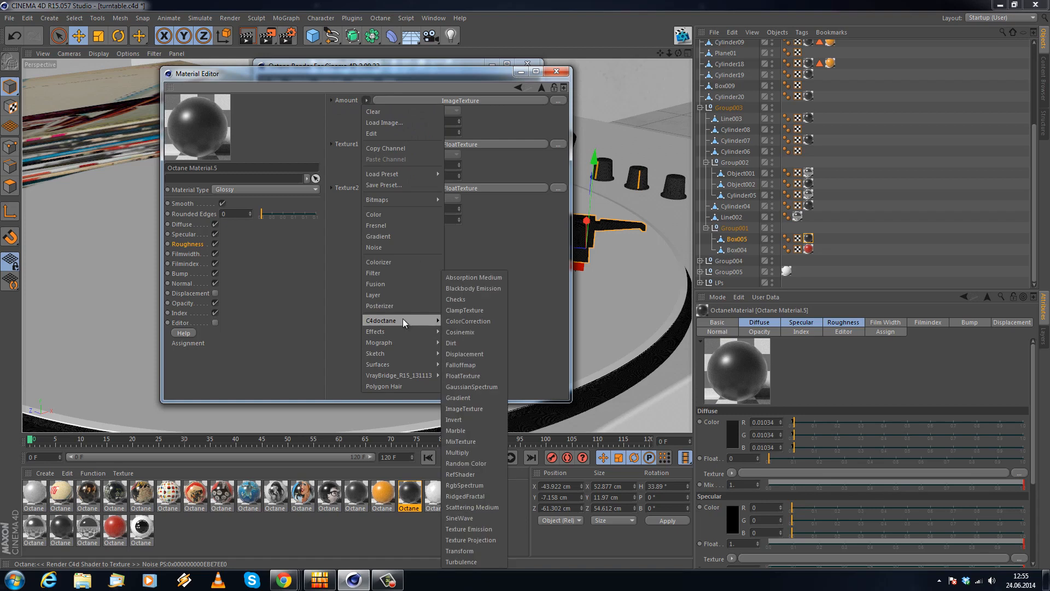
click(546, 274)
click(429, 101)
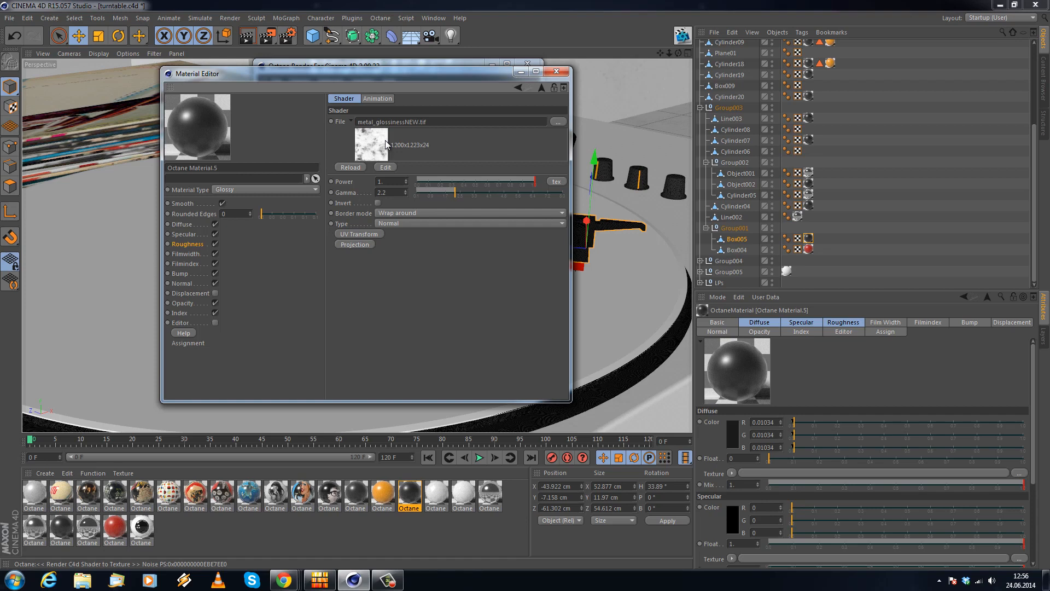
click(518, 87)
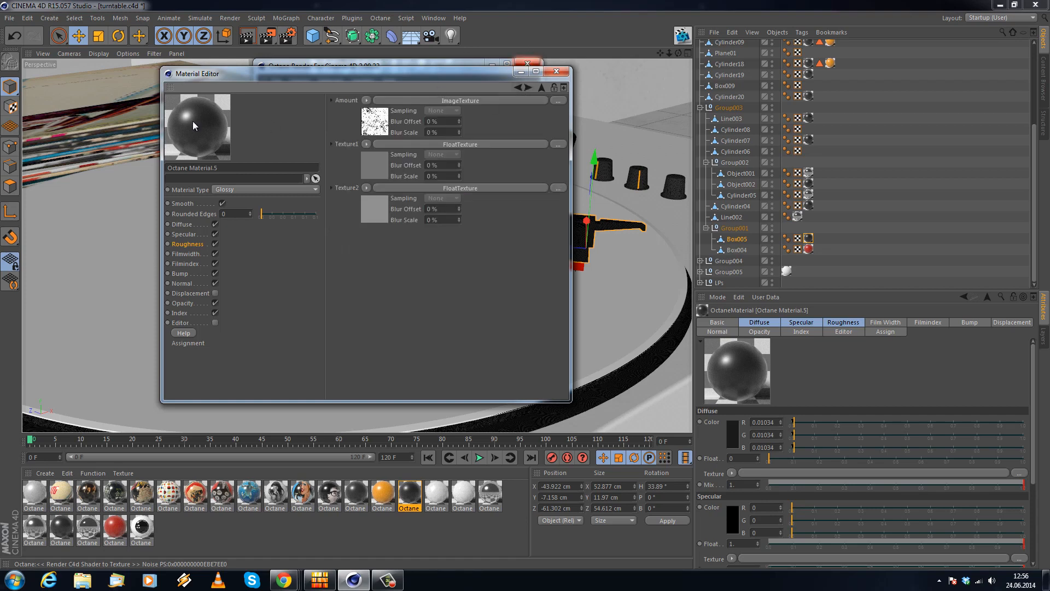
Examine the float values of Texture1 and Texture2 in the roughness mix, and review the Amount image once more
click(380, 172)
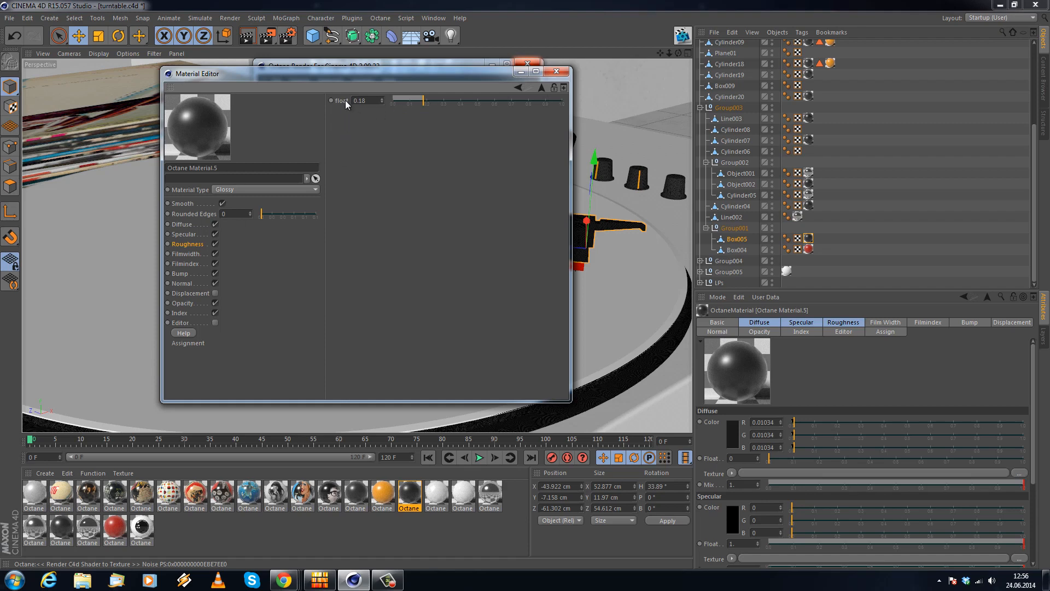
click(517, 88)
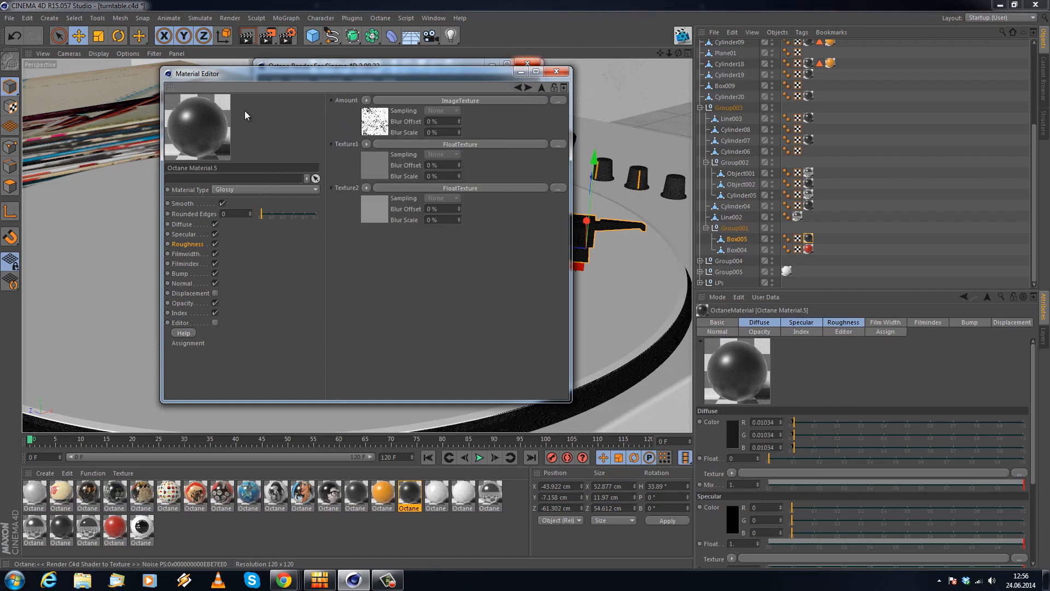
click(372, 216)
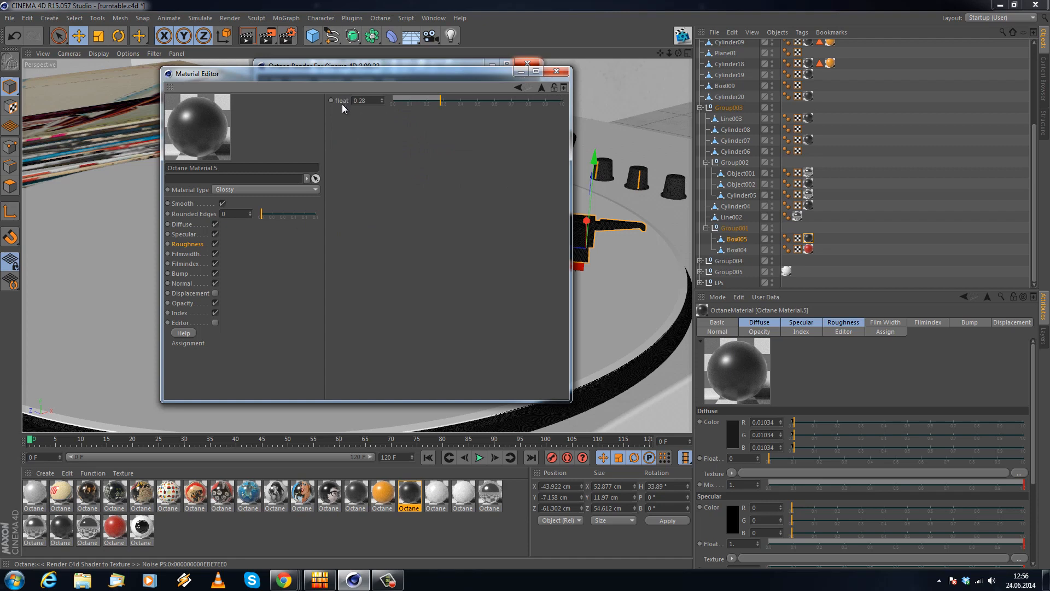
click(517, 88)
click(368, 162)
click(518, 87)
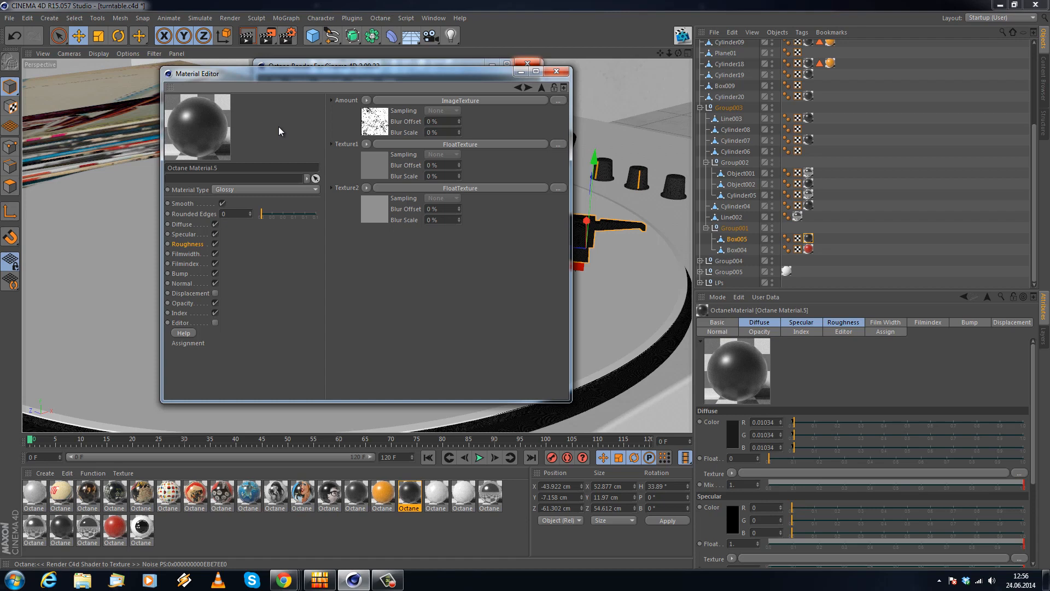
click(380, 120)
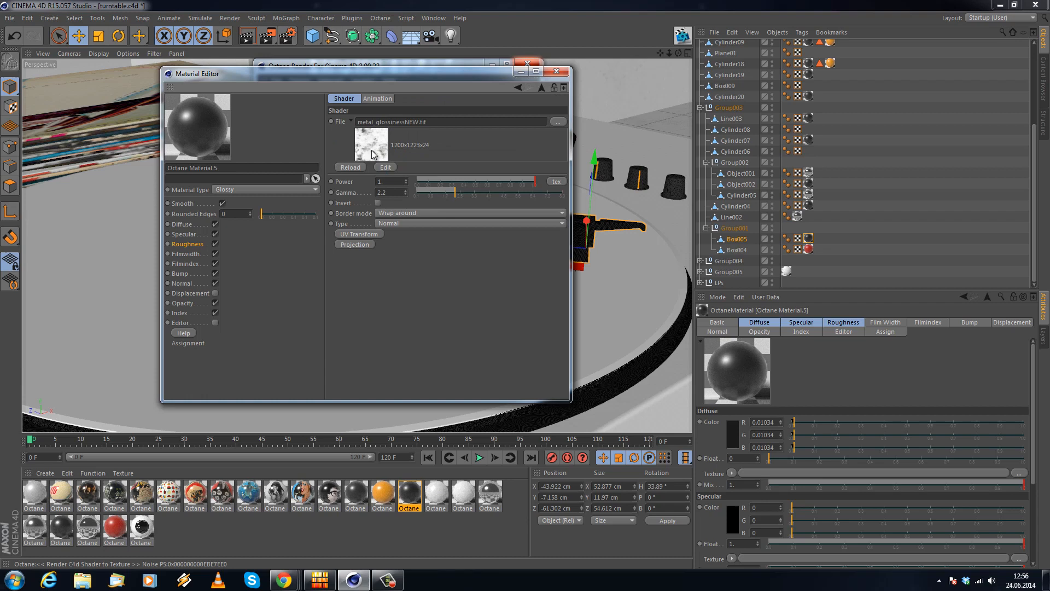
click(518, 87)
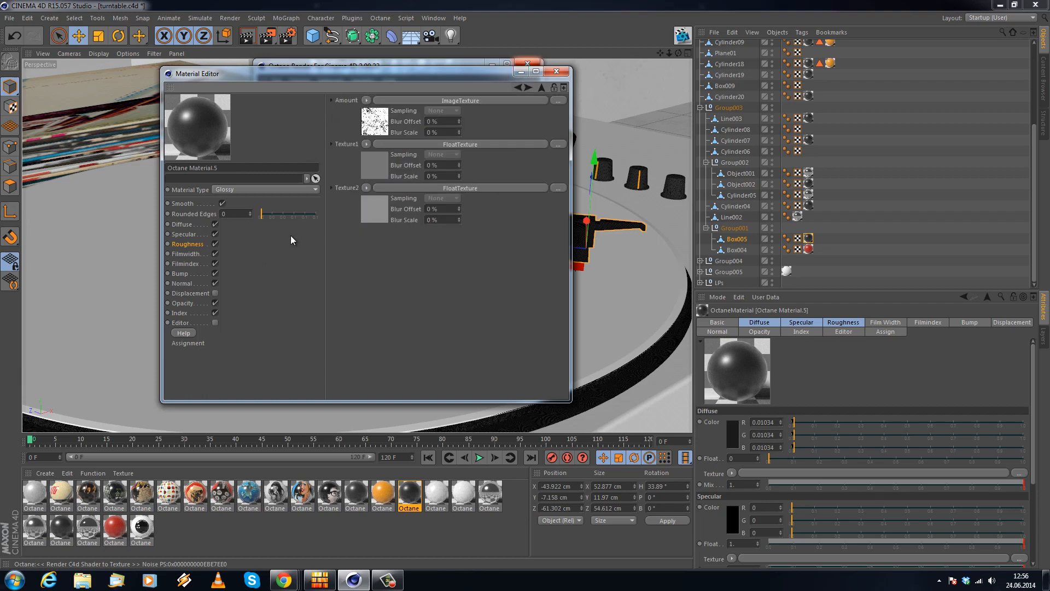
Examine the bump channel's Noise shader and the texture types offered for the bump
click(180, 274)
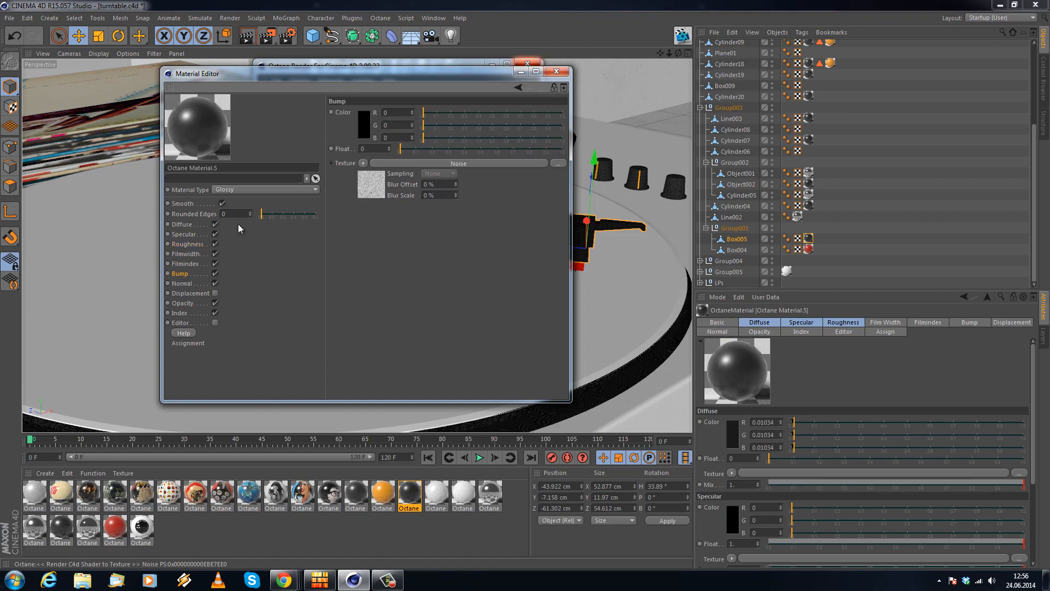
click(491, 164)
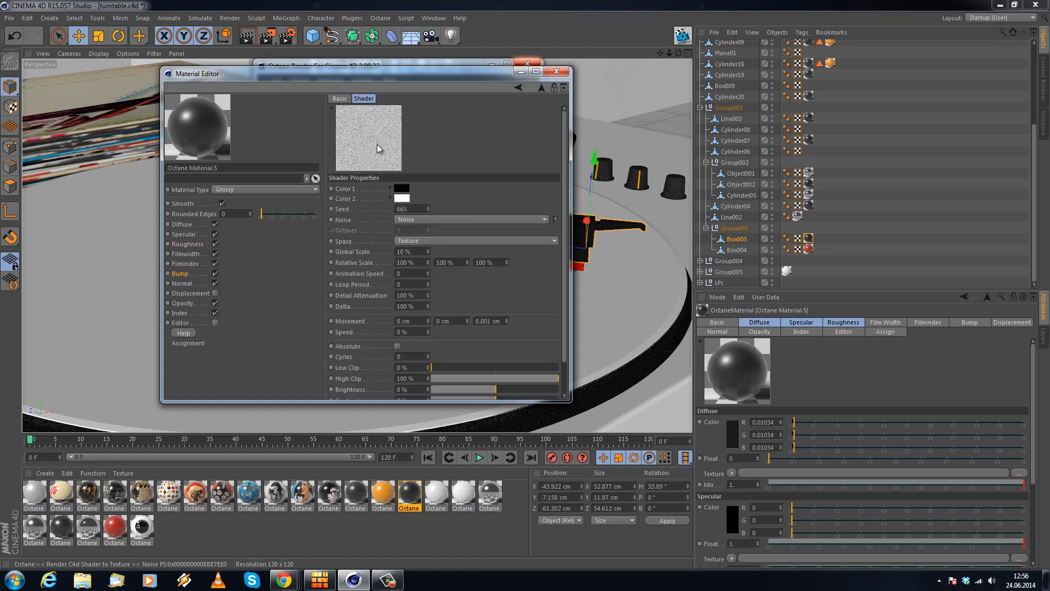
click(517, 87)
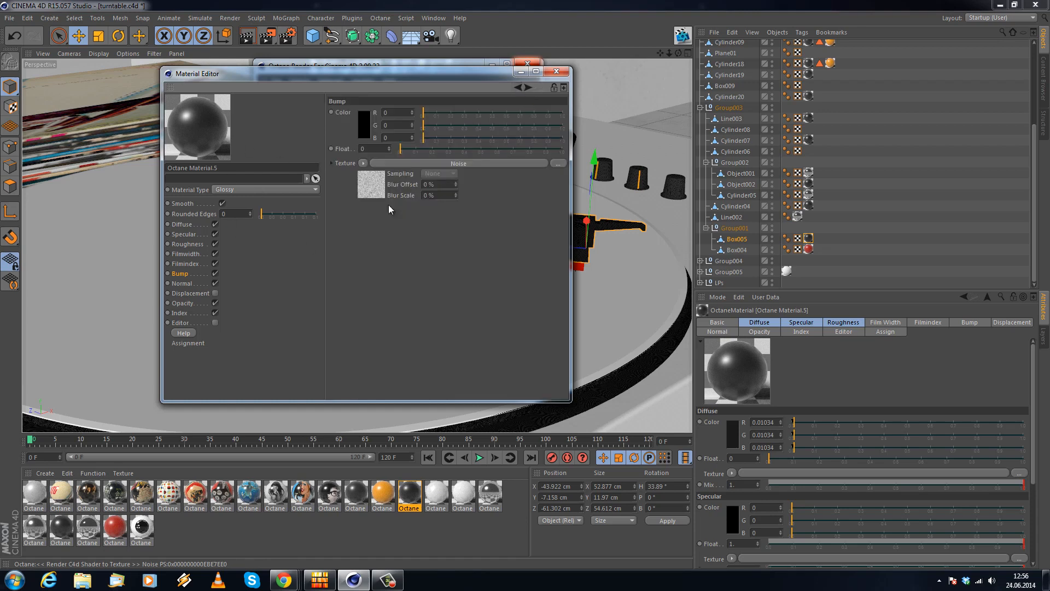
click(363, 163)
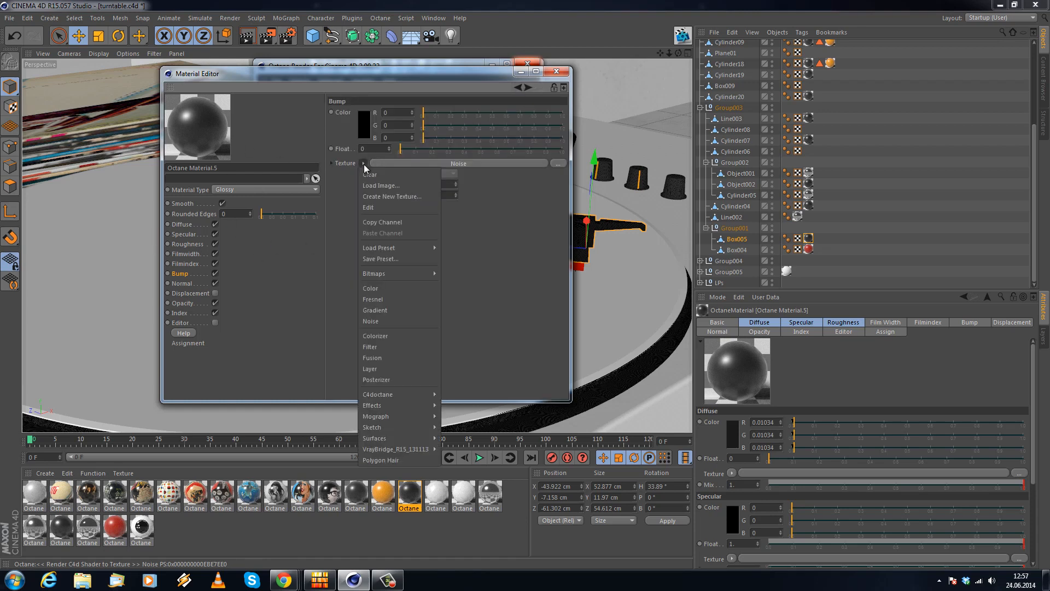
click(344, 218)
Choose Noise as the bump texture and pick Noise as the shader's noise type
click(364, 164)
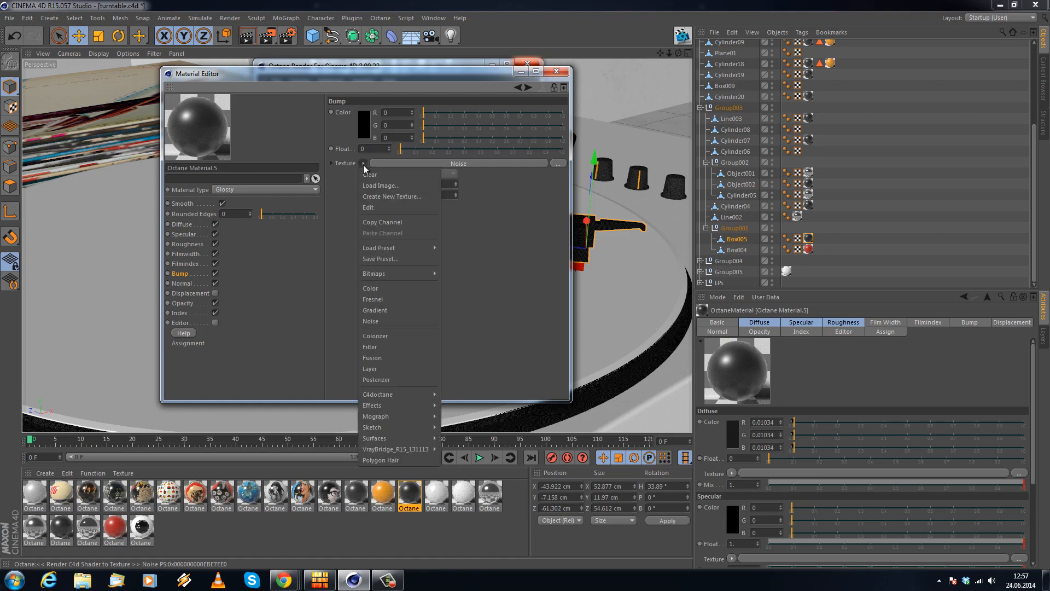
click(377, 321)
click(451, 164)
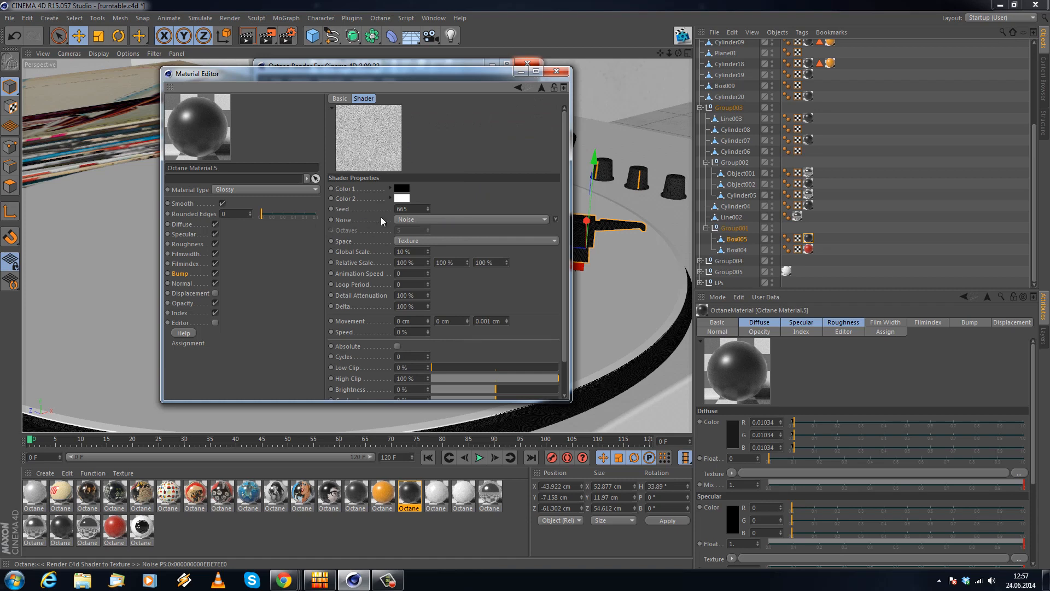
click(444, 219)
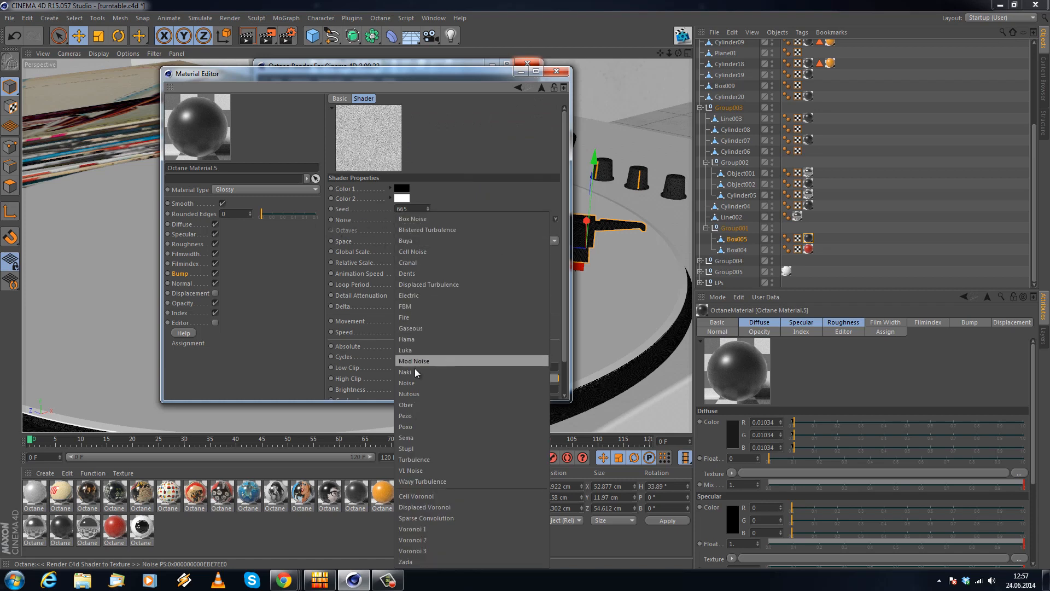
click(415, 383)
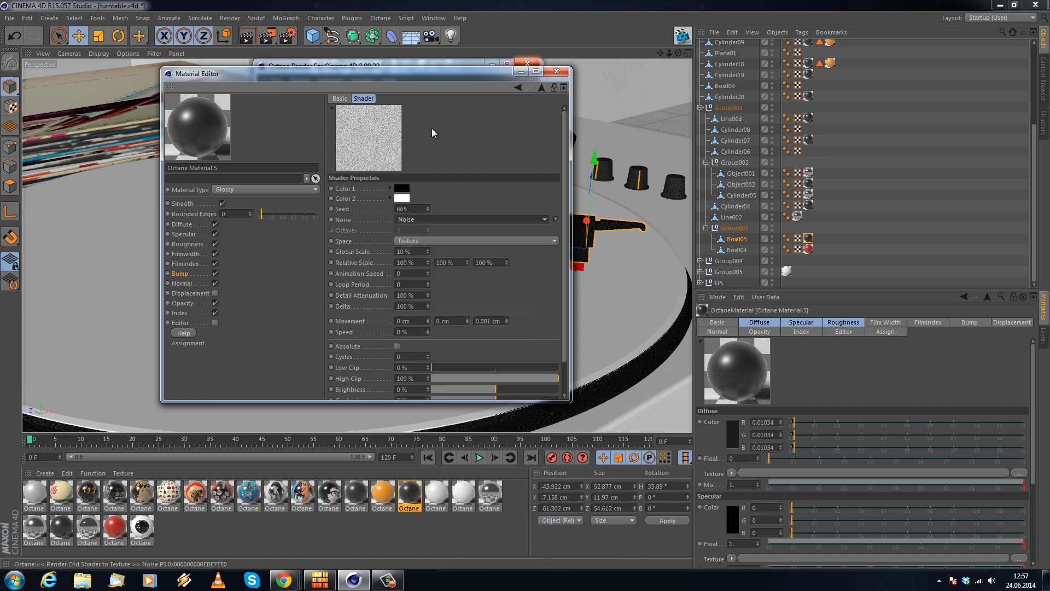
Examine the bump Noise shader's Global Scale, Color 1 and Color 2 settings, and return to the bump channel
click(354, 252)
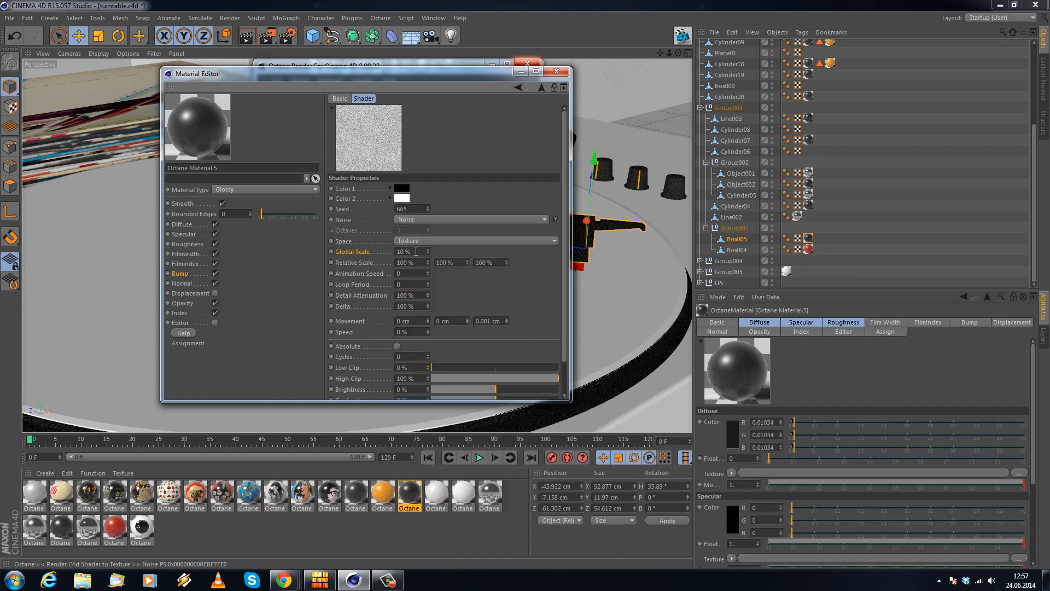
click(351, 189)
click(349, 199)
click(400, 189)
key(Escape)
click(180, 273)
Review the C4doctane shaders offered for the bump and its Noise shader, and close the Material Editor and Octane Render windows
click(363, 163)
mouse_move(382, 392)
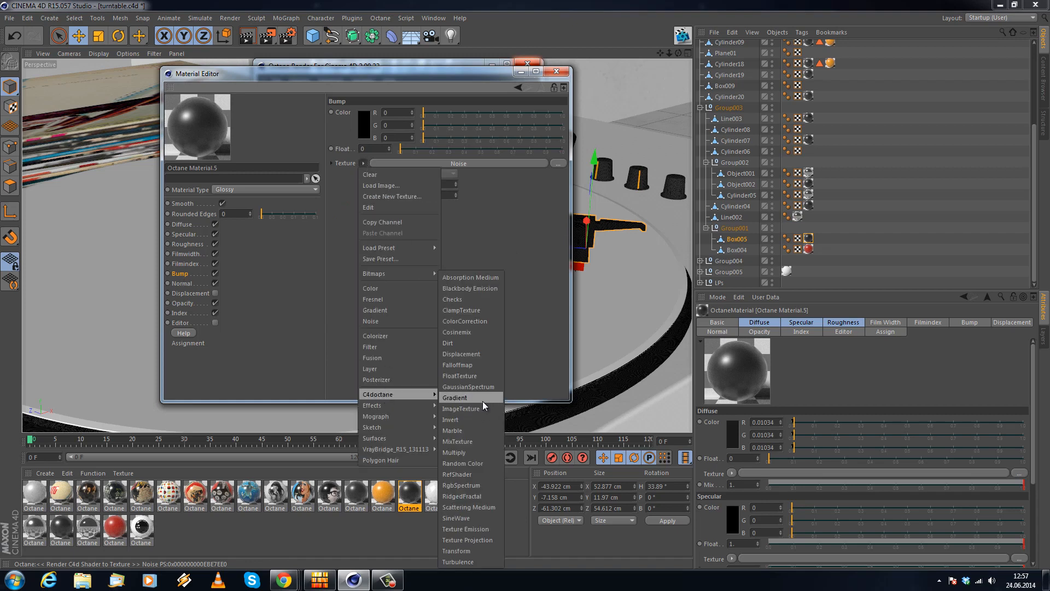
click(483, 210)
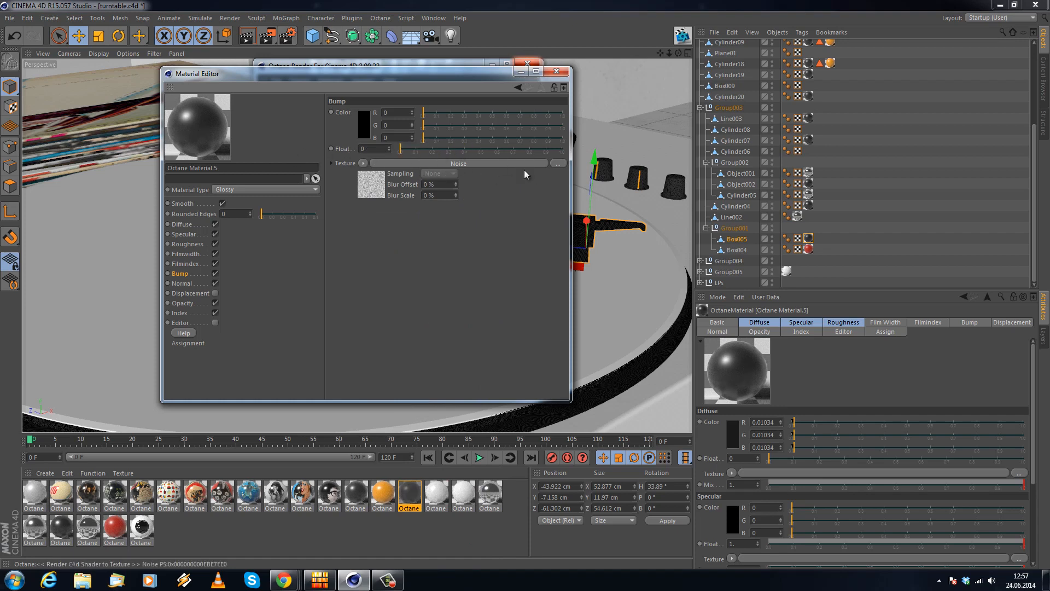
click(491, 164)
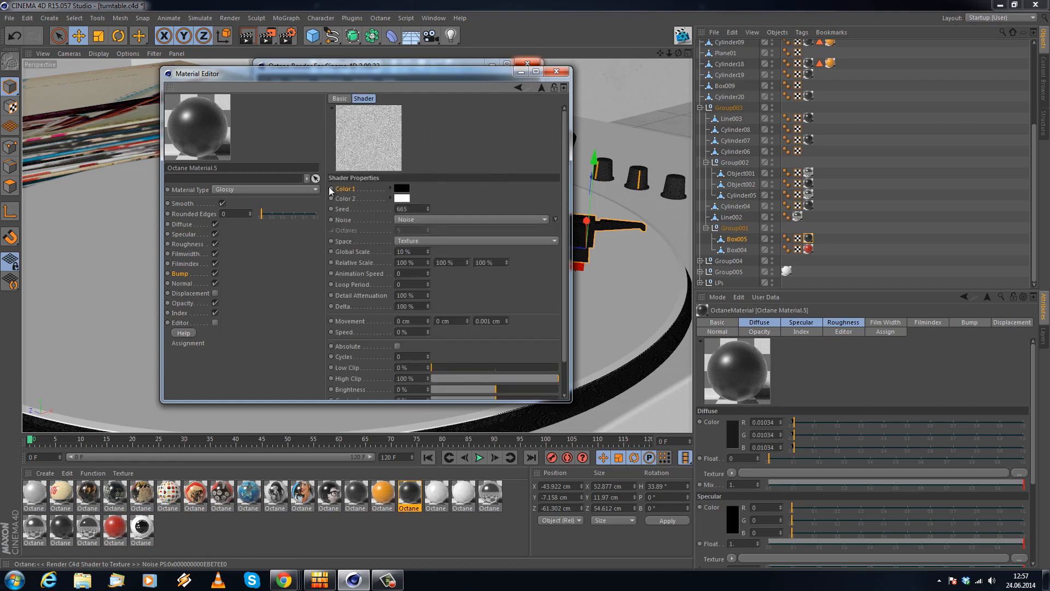
click(556, 71)
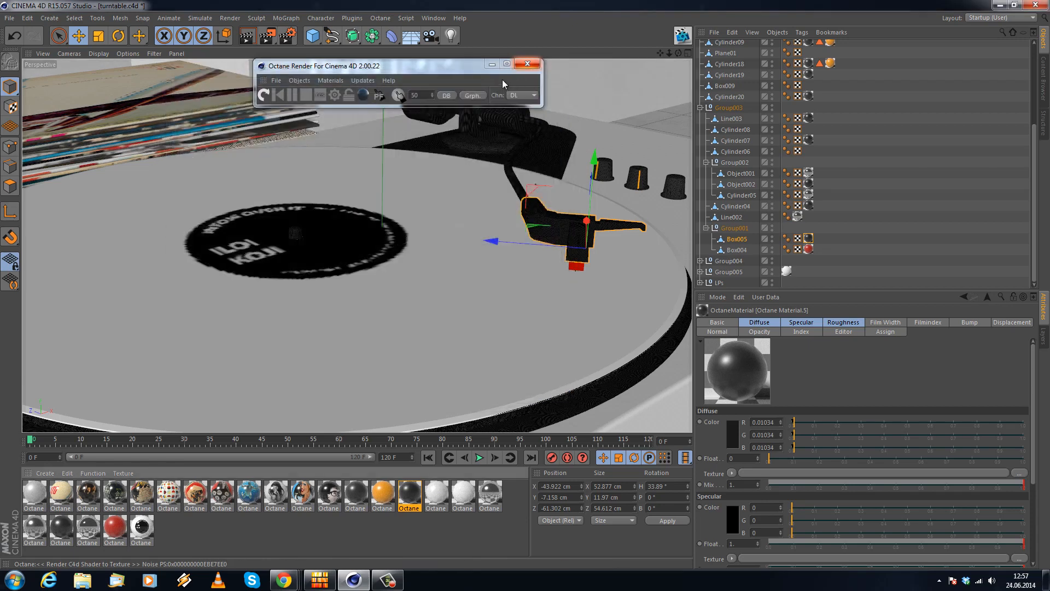
click(528, 63)
Duplicate the scene camera, frame the tonearm head in close-up through the copy and open the copy's Octane camera tag
scroll(892, 136, up, 5)
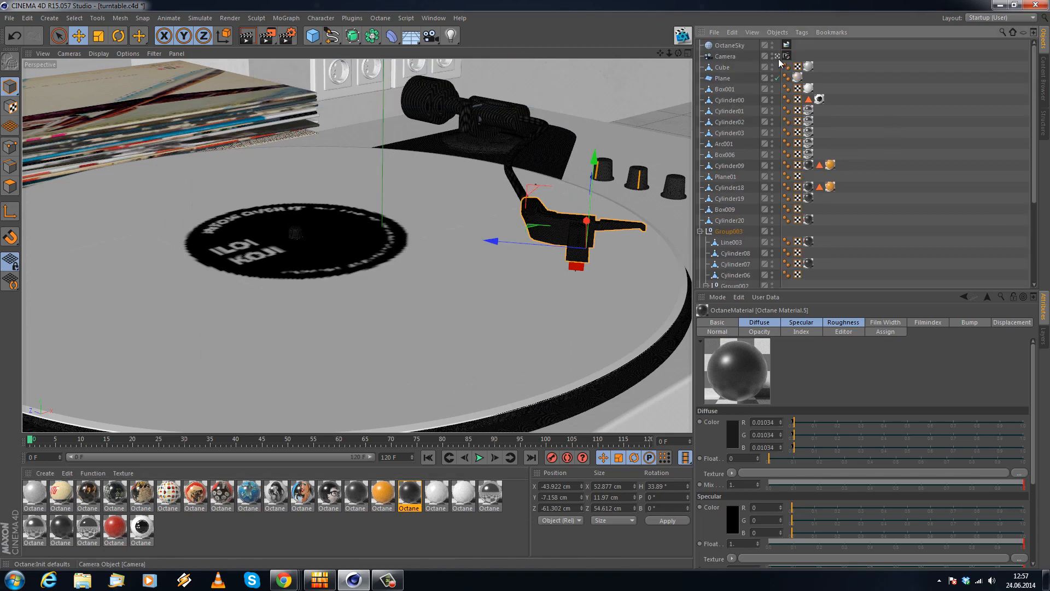
click(724, 56)
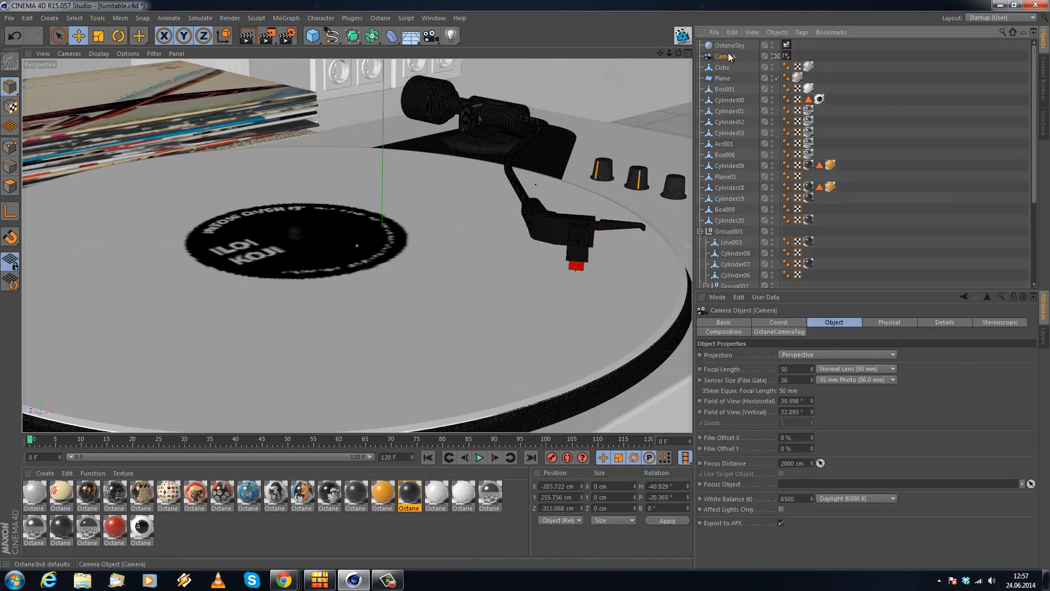
ctrl+drag(729, 52, 730, 52)
click(778, 56)
scroll(633, 226, up, 6)
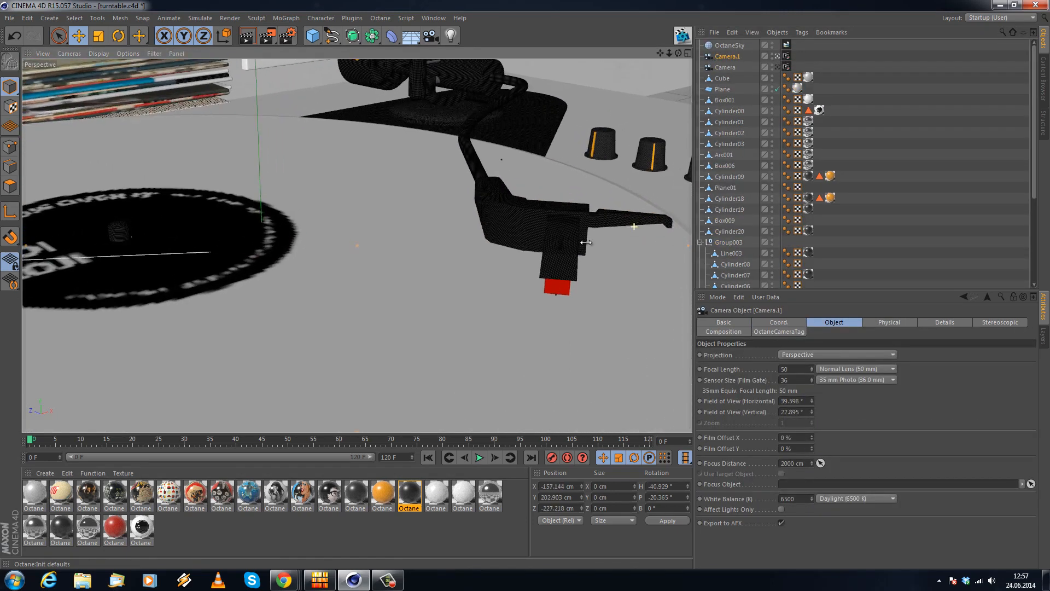
scroll(585, 241, up, 8)
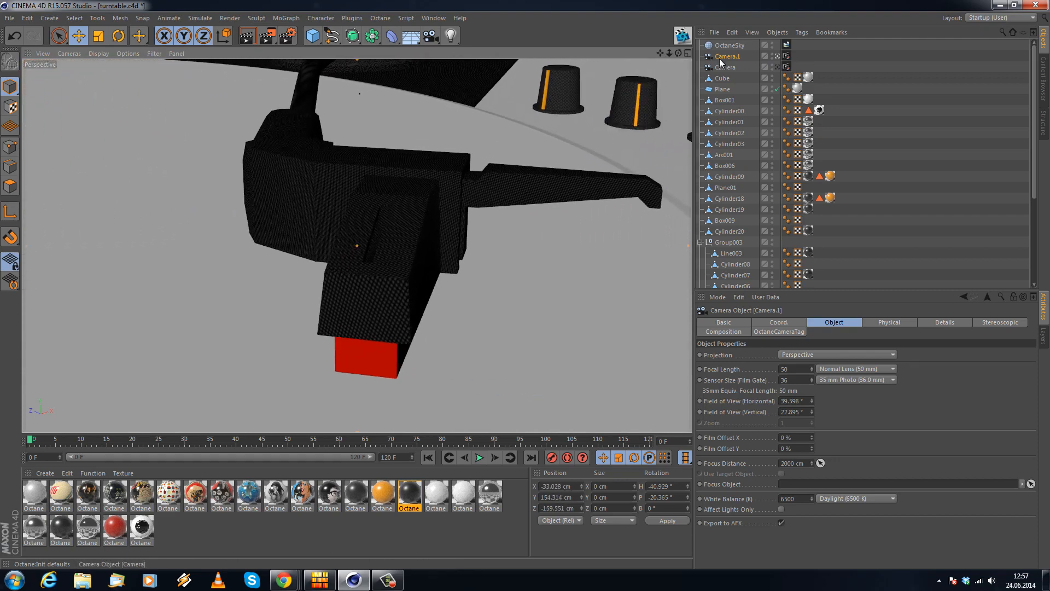
click(786, 56)
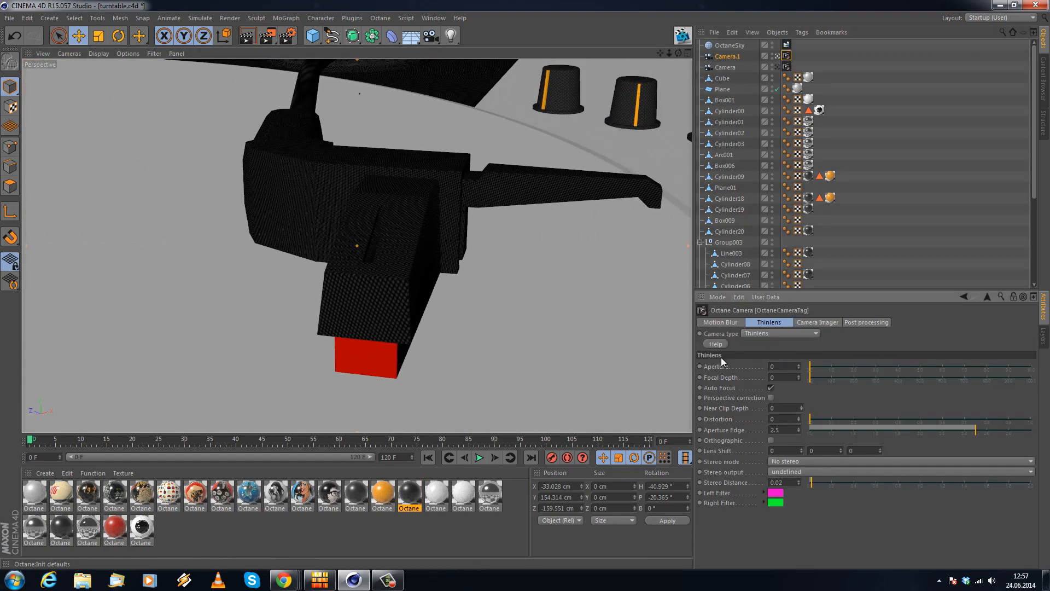
Open the Octane render windows, arrange them beside the viewport and start the live render of the tonearm head close-up
click(683, 35)
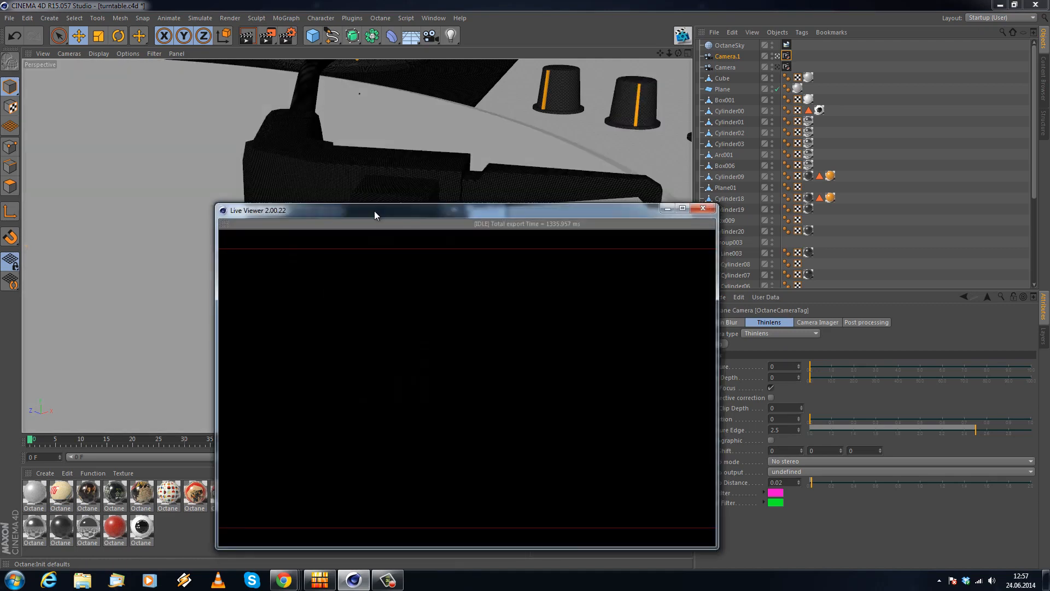
drag(375, 211, 613, 216)
click(224, 238)
drag(288, 212, 718, 159)
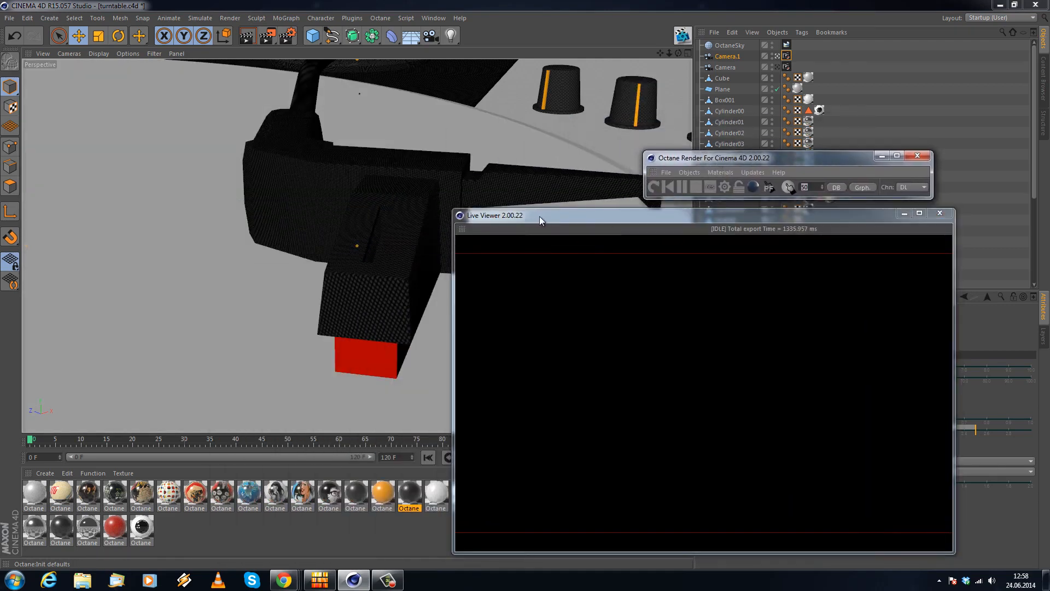
drag(529, 218, 506, 201)
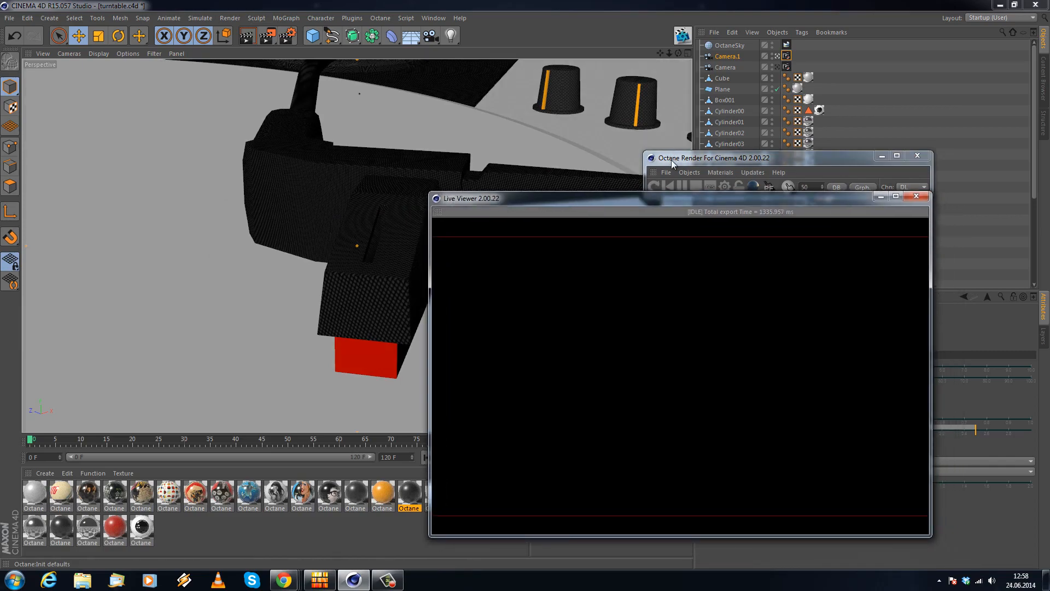
drag(672, 162, 622, 116)
click(602, 142)
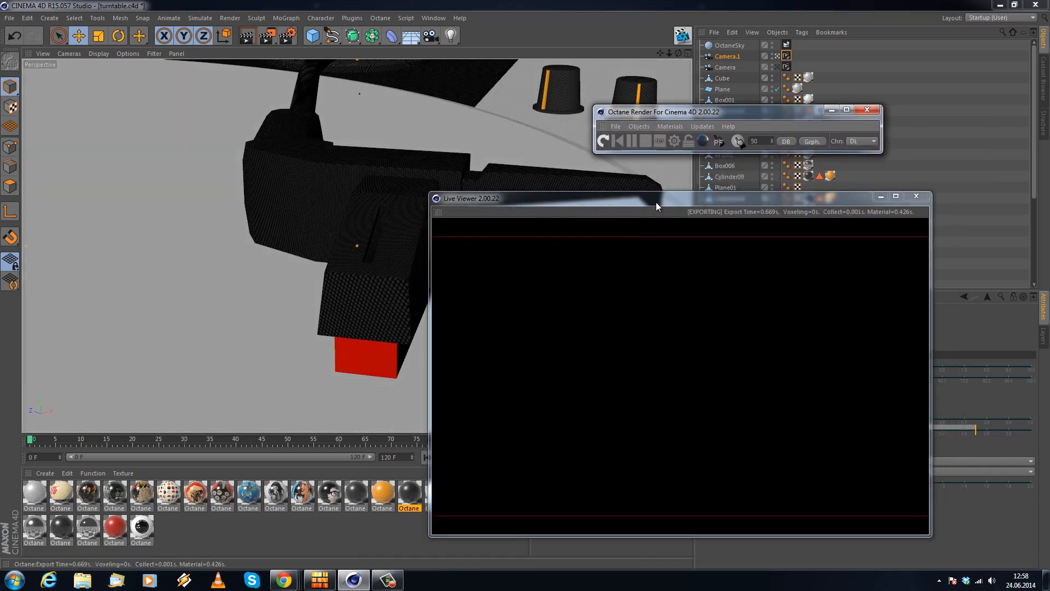
drag(655, 178, 655, 146)
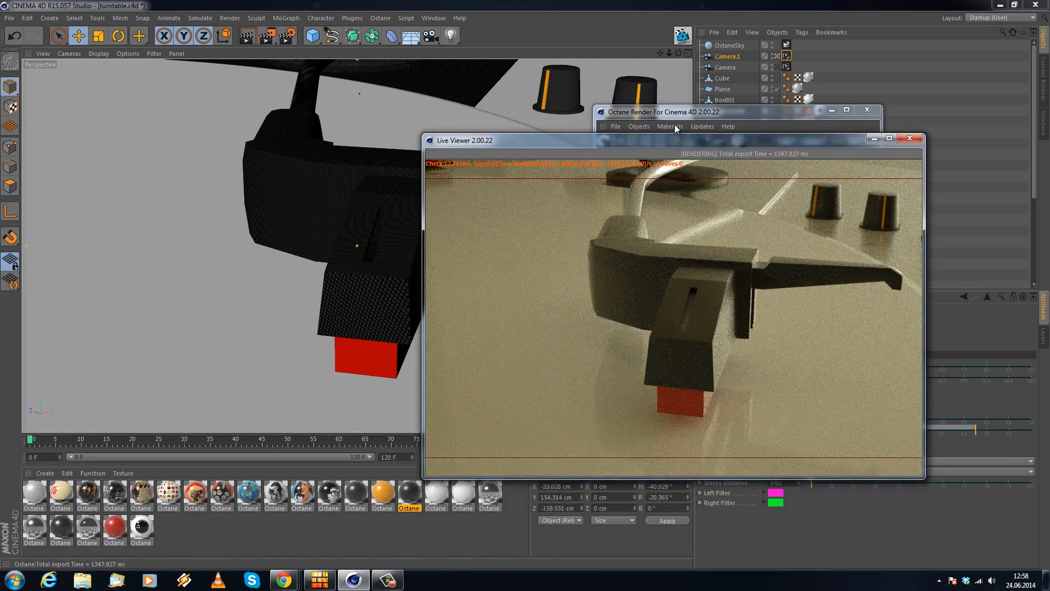
Rearrange the Octane Render and Live Viewer windows so the tonearm head is accessible in the viewport
drag(624, 111, 460, 77)
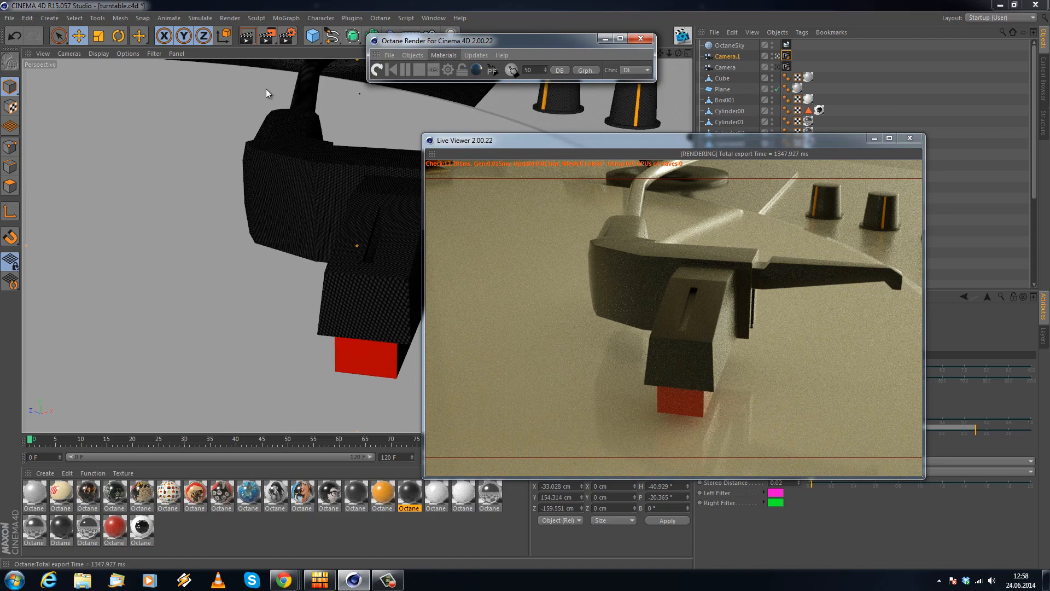
drag(552, 141, 270, 88)
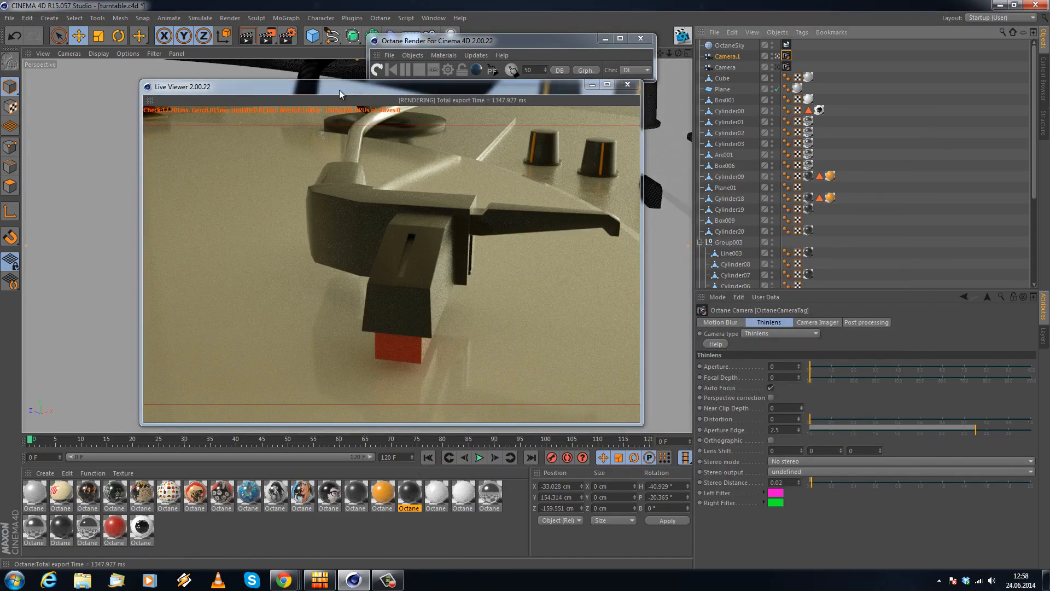
drag(340, 92, 382, 381)
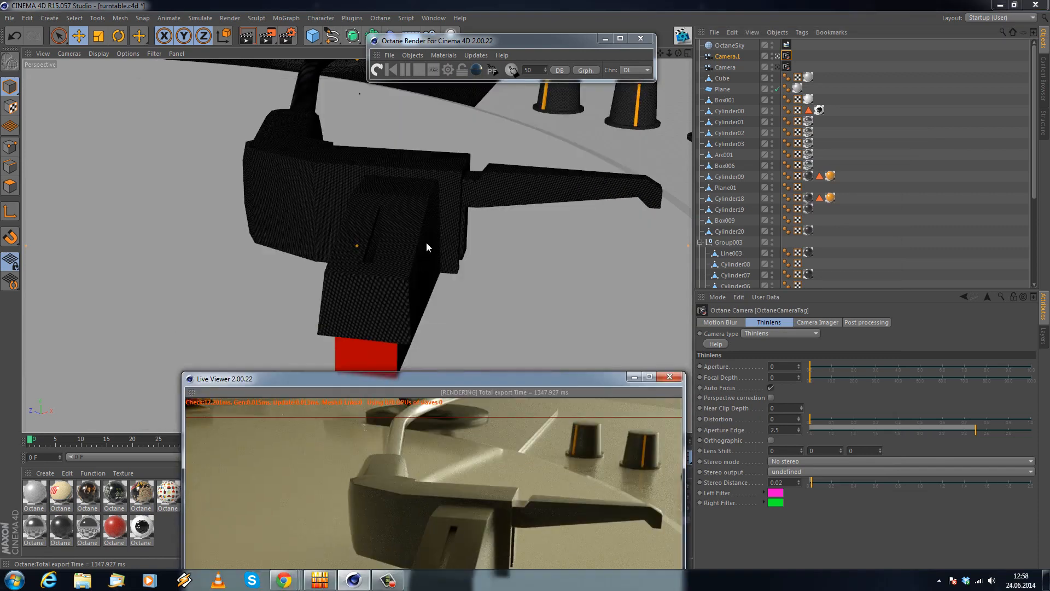
Select the tonearm head object Box005 and open its texture tag's tiling settings
click(392, 236)
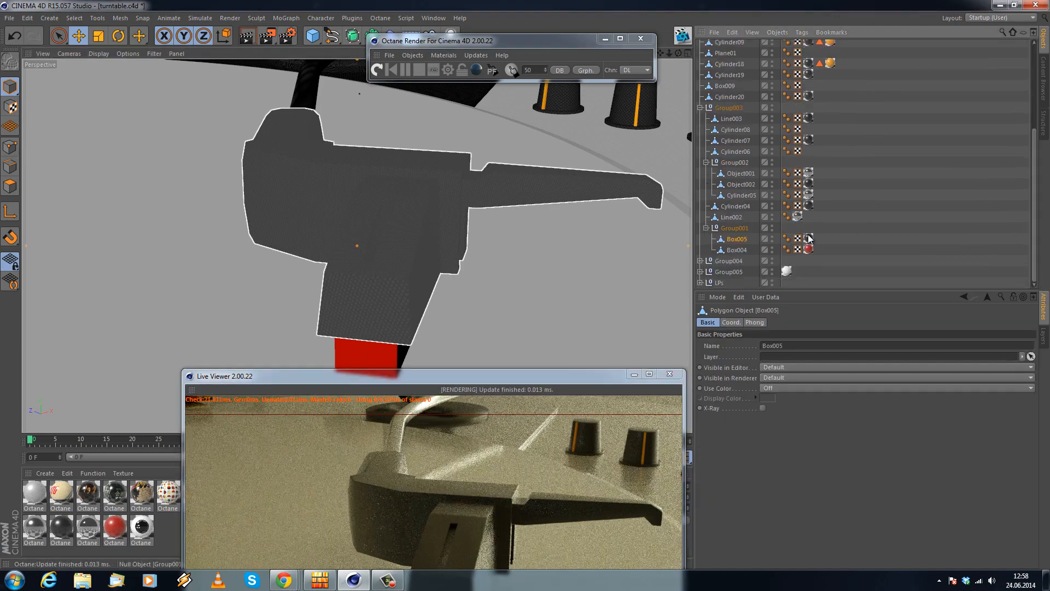
click(737, 239)
click(809, 239)
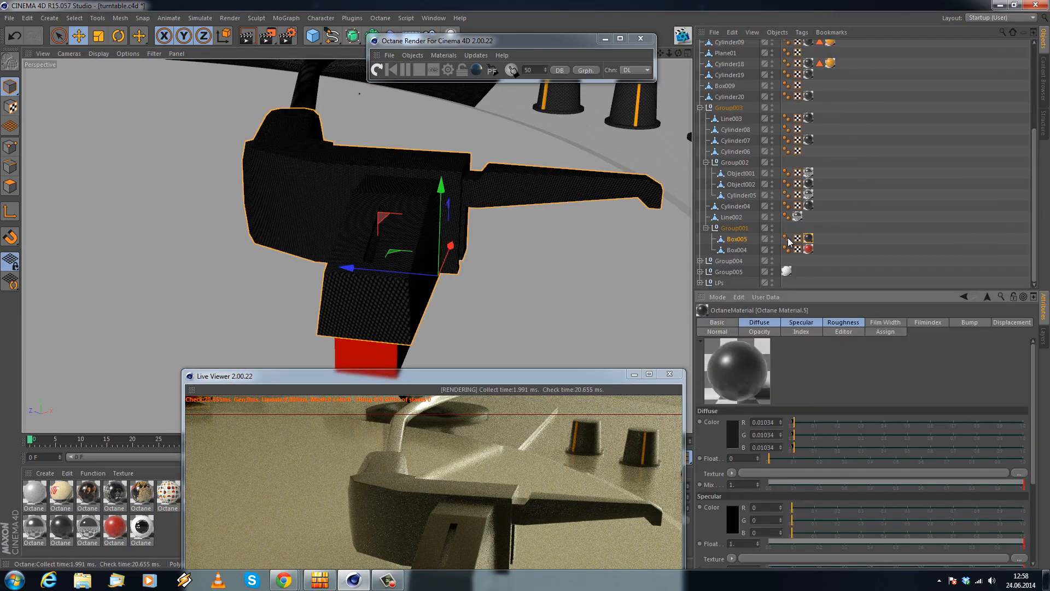
click(808, 238)
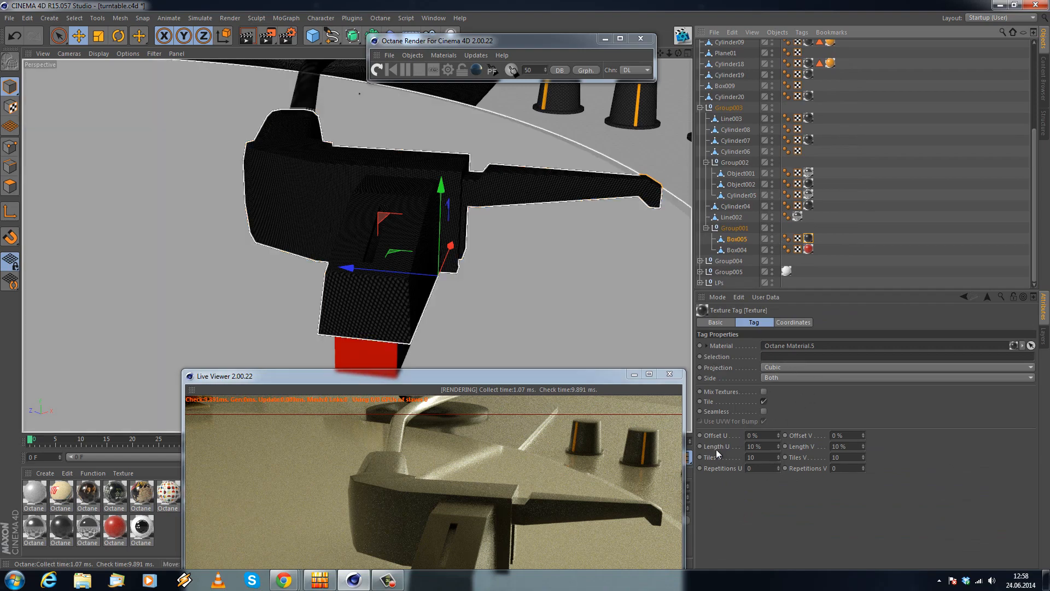
click(802, 446)
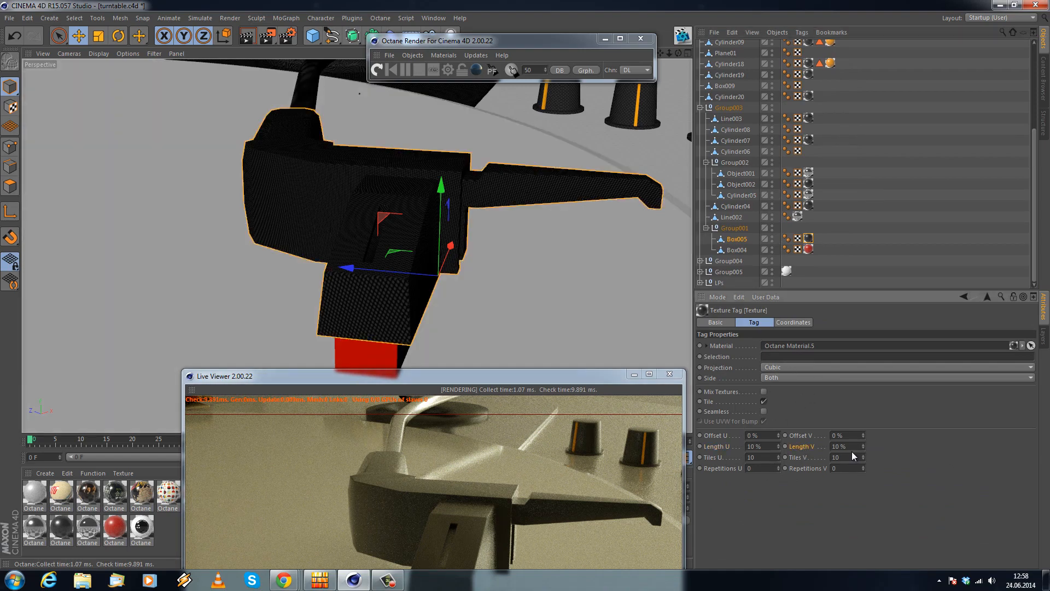
Set the tonearm head texture tag's Length U and Length V to 30% and refresh the live render
drag(395, 376, 317, 203)
drag(701, 438, 701, 432)
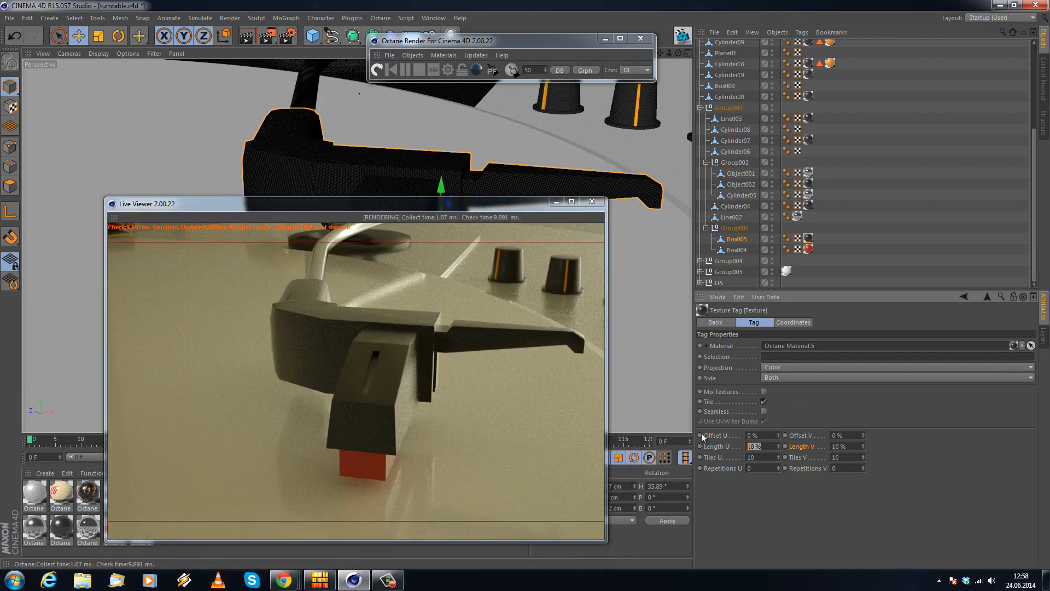
text(30)
key(Return)
key(Tab)
text(30)
key(Return)
click(376, 71)
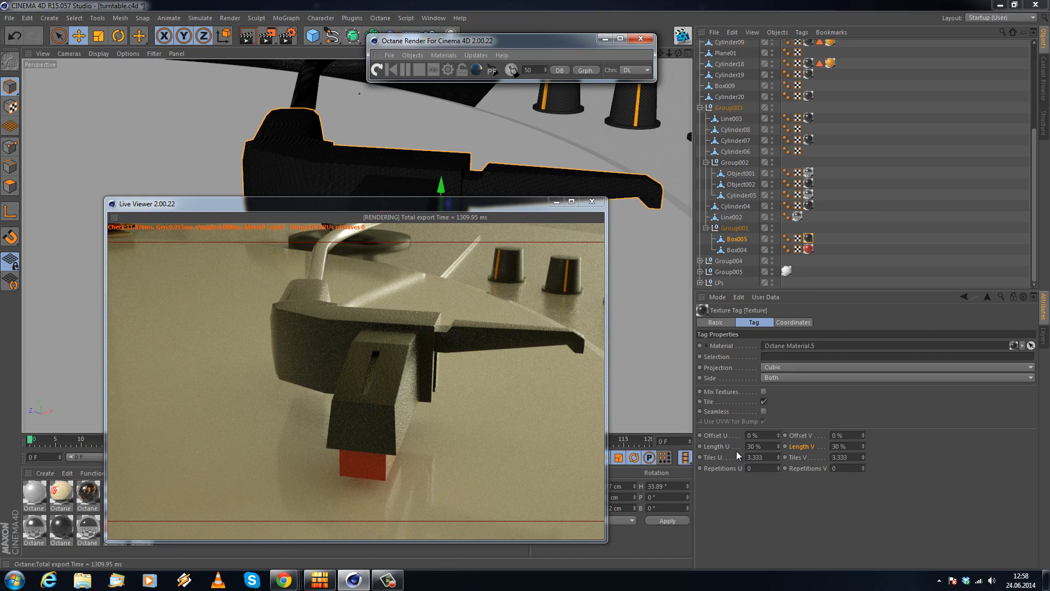
Set the tonearm head texture's Length U and Length V to 15% and restart the live render
double_click(762, 446)
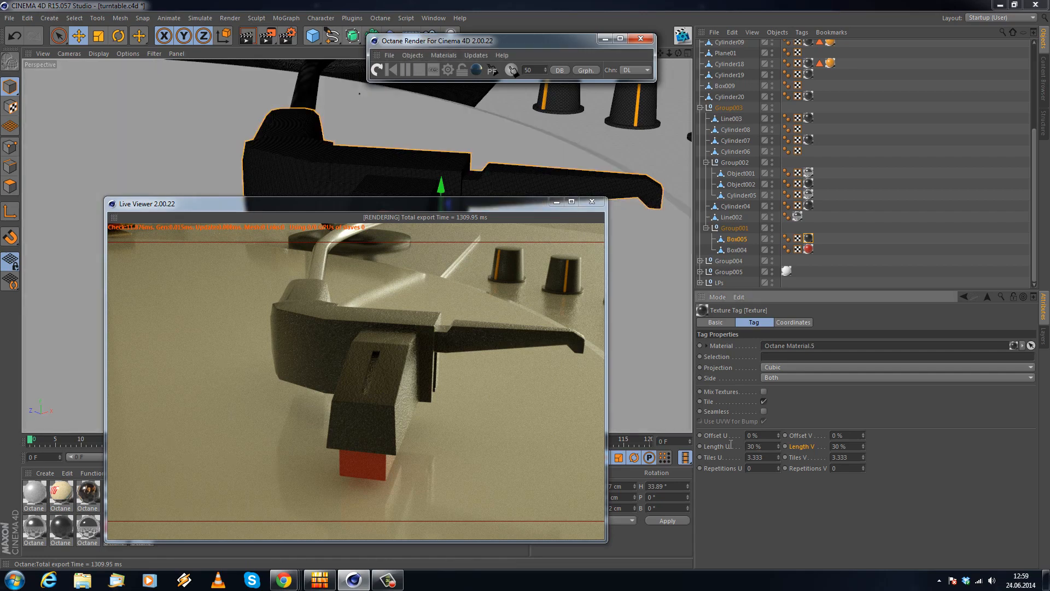
text(15)
key(Tab)
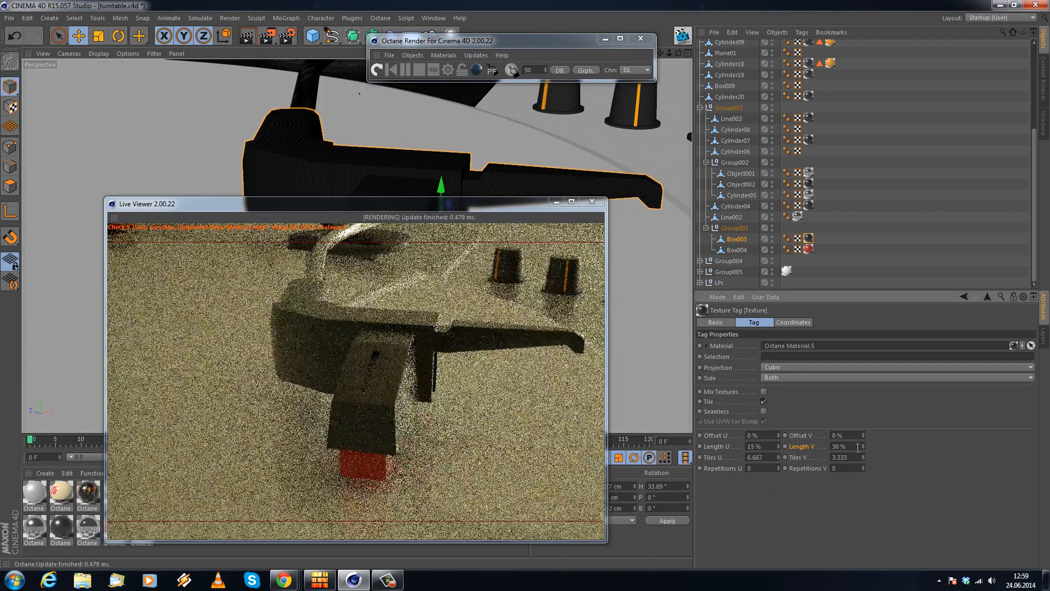
text(15)
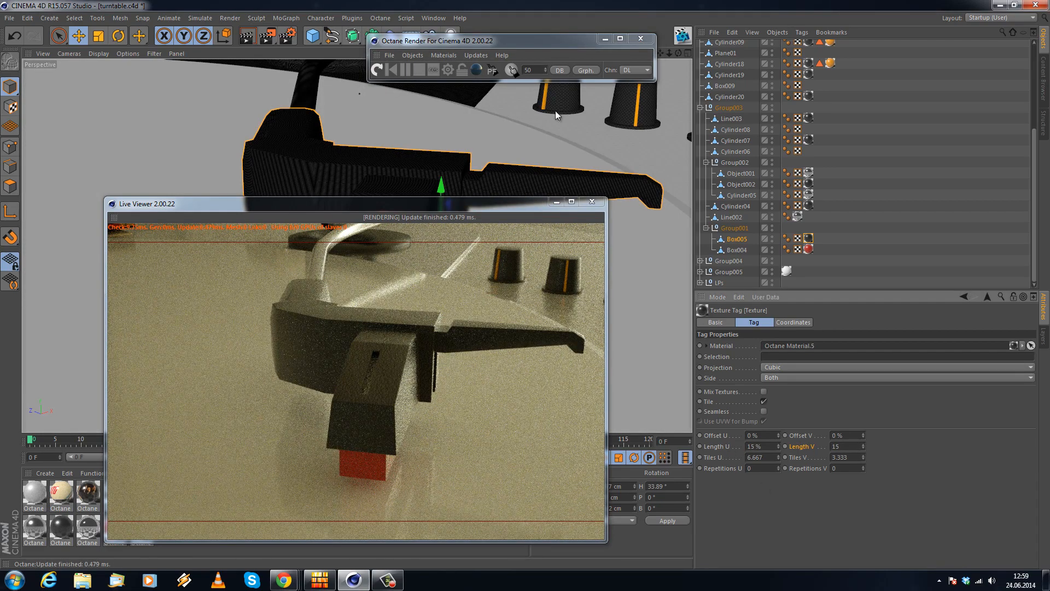
key(Return)
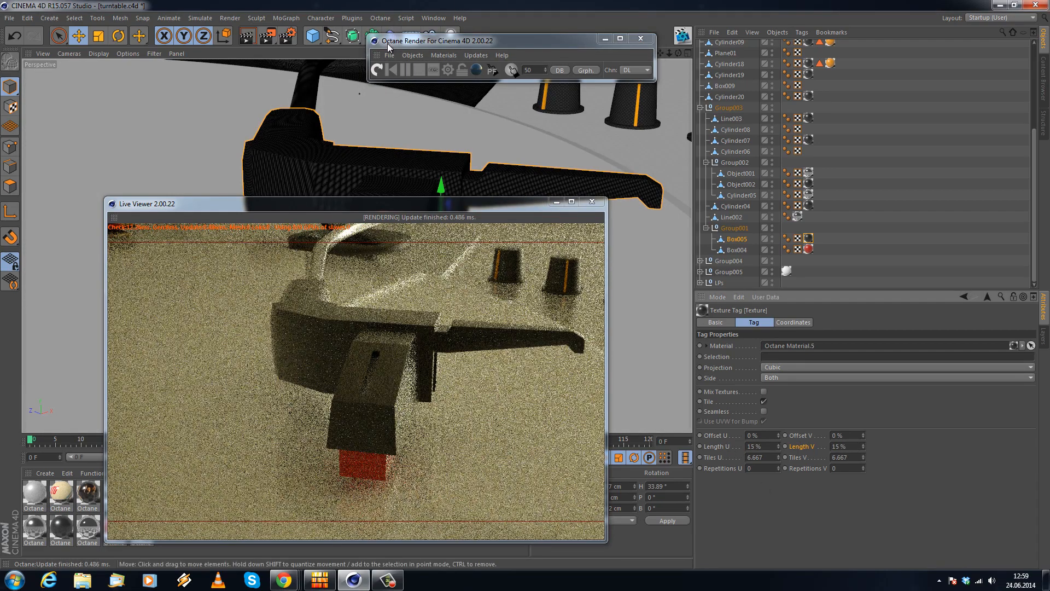
click(377, 70)
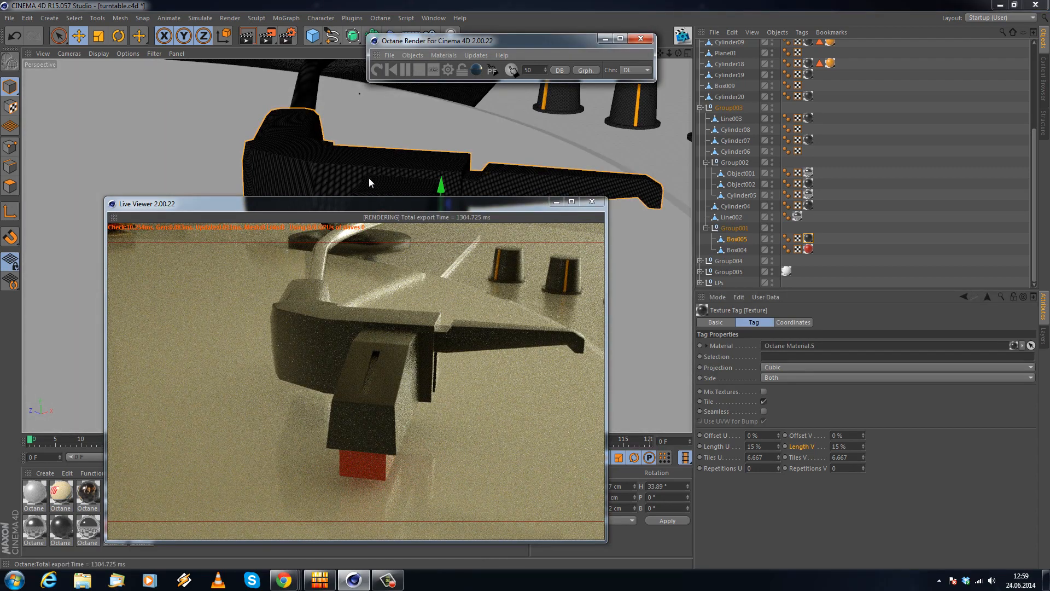
Set the tonearm head texture's Length U and Length V to 10% and restart the close-up live render
scroll(378, 180, up, 2)
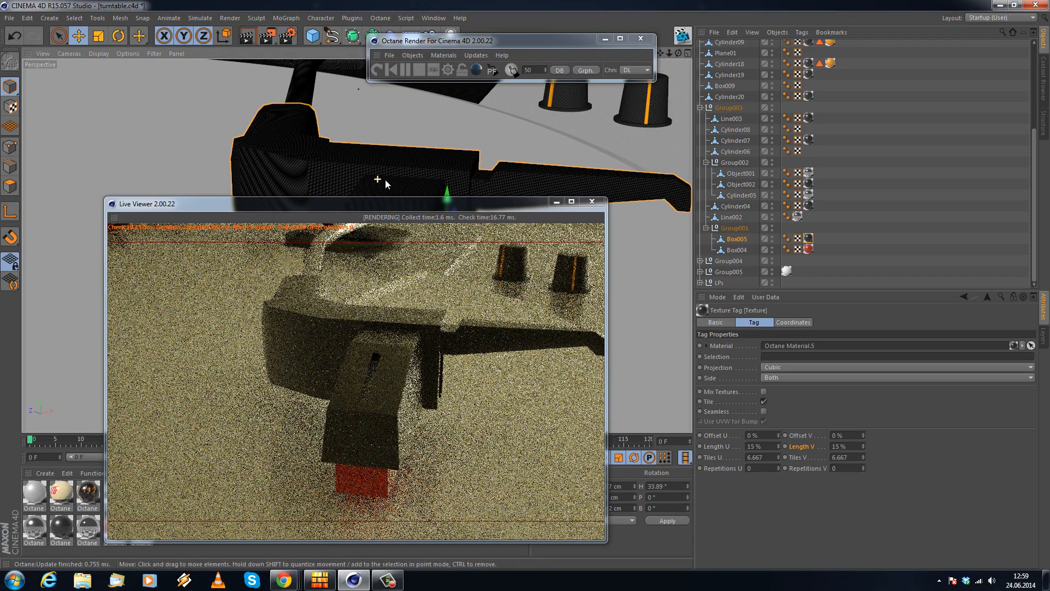
scroll(385, 181, up, 3)
scroll(394, 172, up, 2)
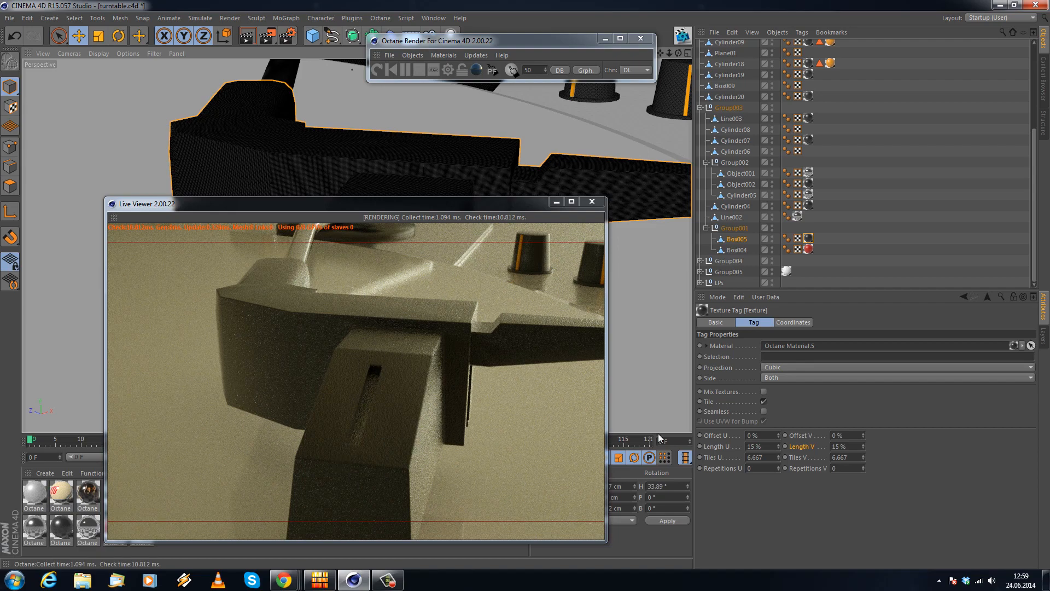
click(749, 446)
text(10)
key(Return)
drag(850, 447, 800, 441)
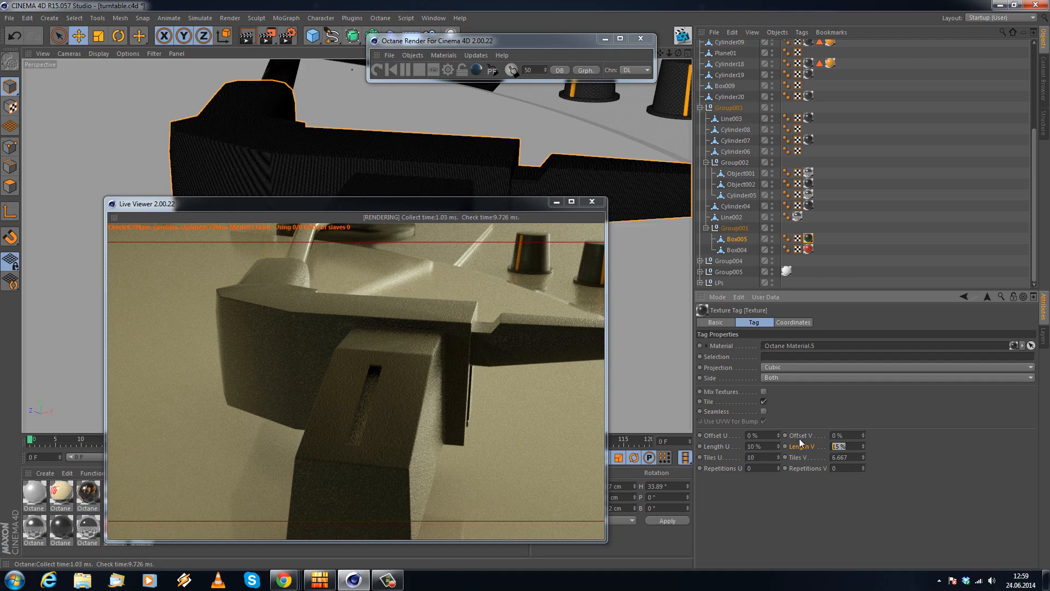
text(10)
key(Return)
click(377, 69)
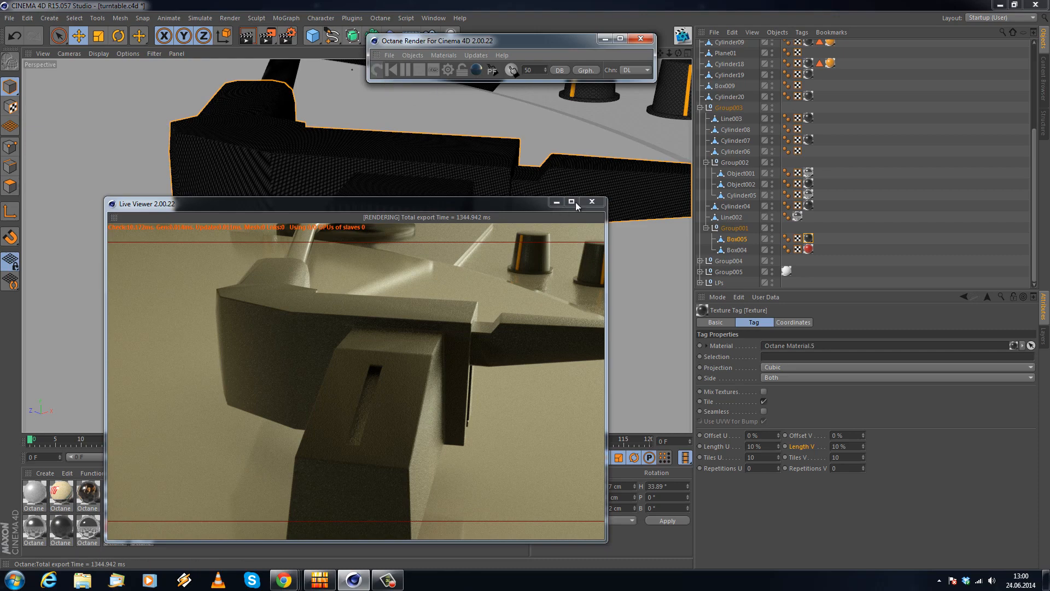
Close the Live Viewer and Octane Render windows and switch the viewport back to the original Camera
click(592, 201)
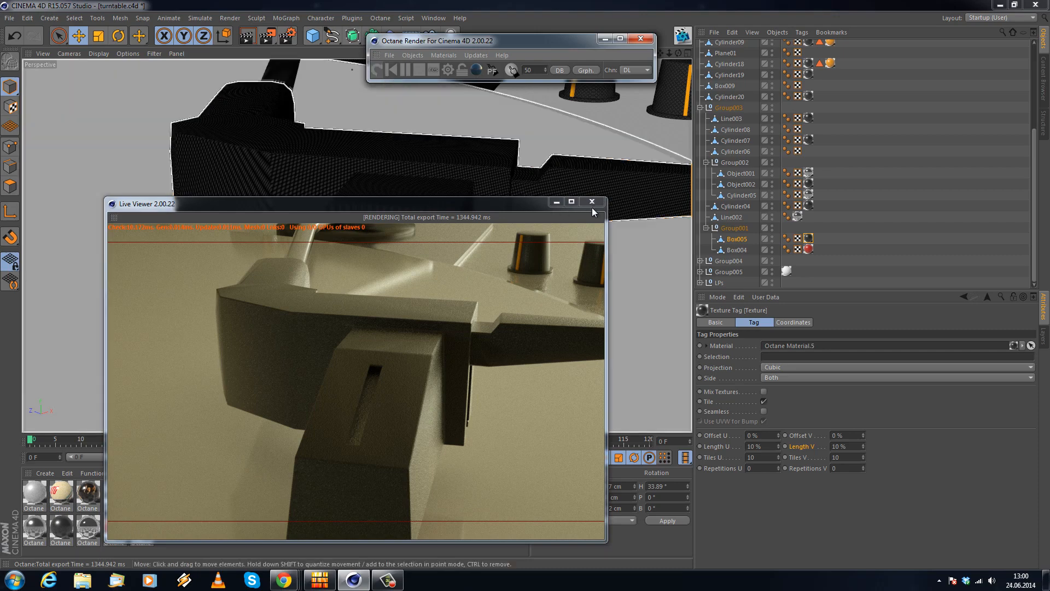
click(639, 40)
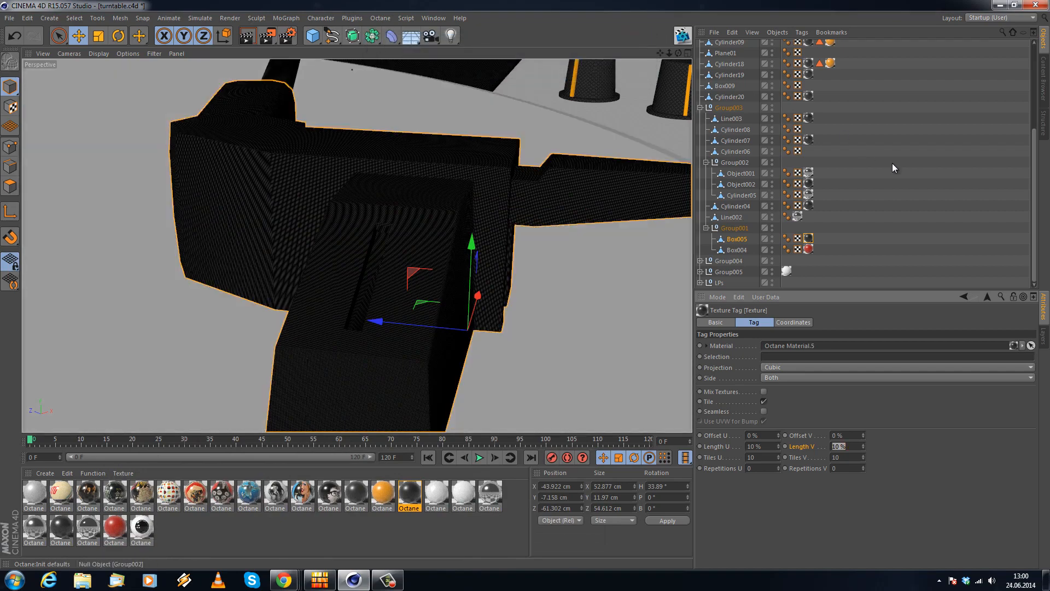
scroll(892, 159, up, 4)
click(776, 67)
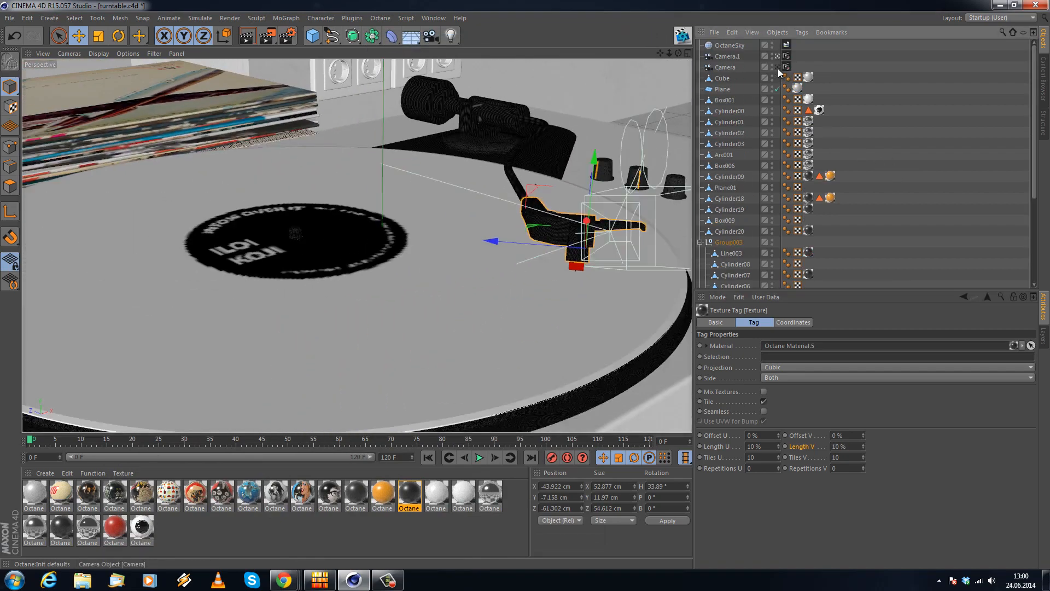
Set the chrome glossy Octane Material.2's Rounded Edges to 0 and inspect its diffuse color without changing it
double_click(89, 531)
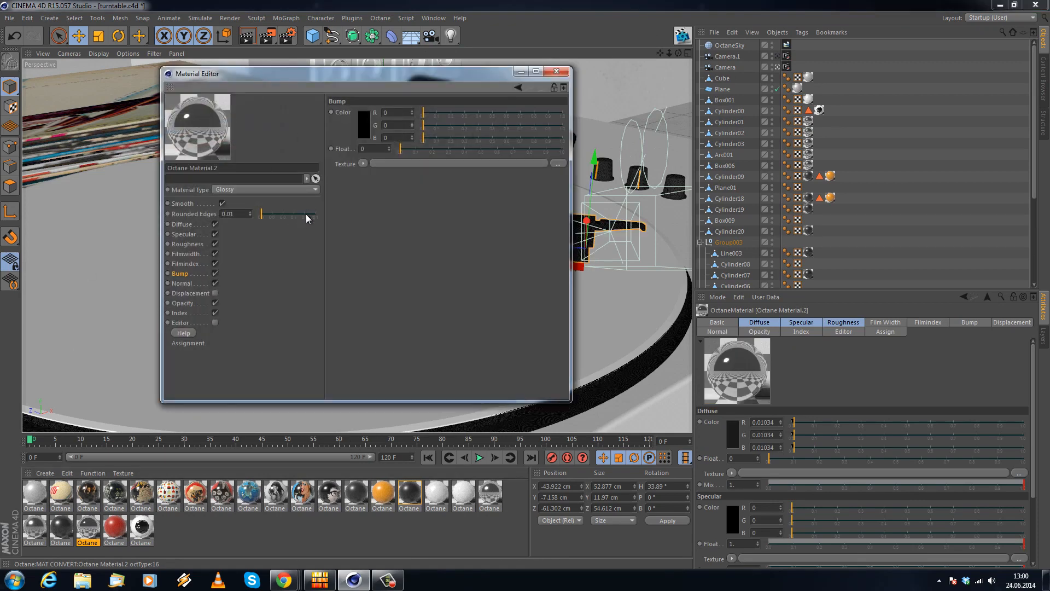
drag(268, 219, 221, 217)
click(184, 224)
click(366, 126)
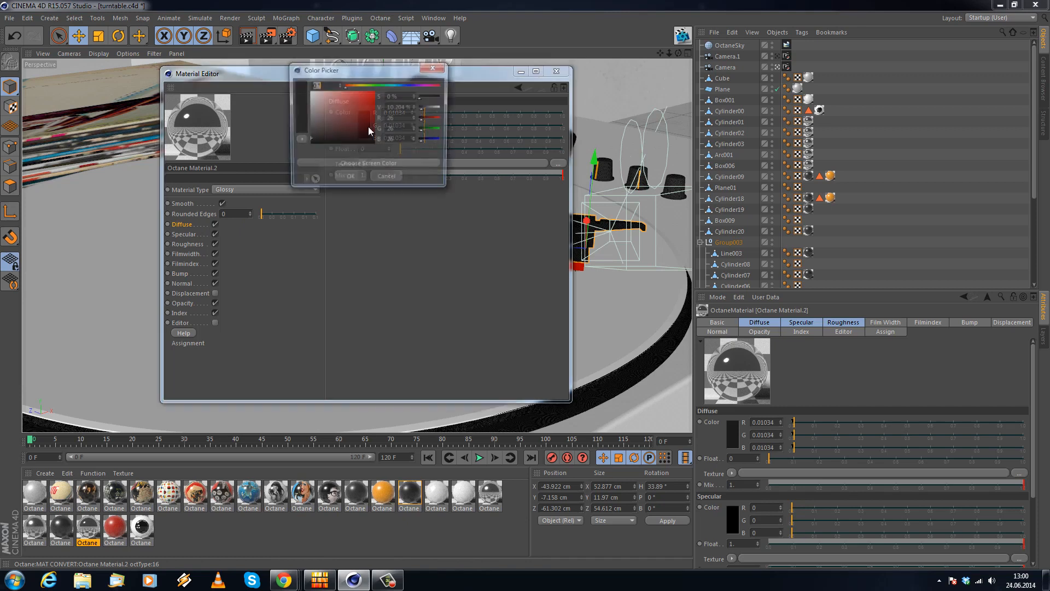
click(387, 180)
Examine the chrome material's Roughness and Index, and compare its Index with that of the similar, less reflective Octane Material.2
click(184, 243)
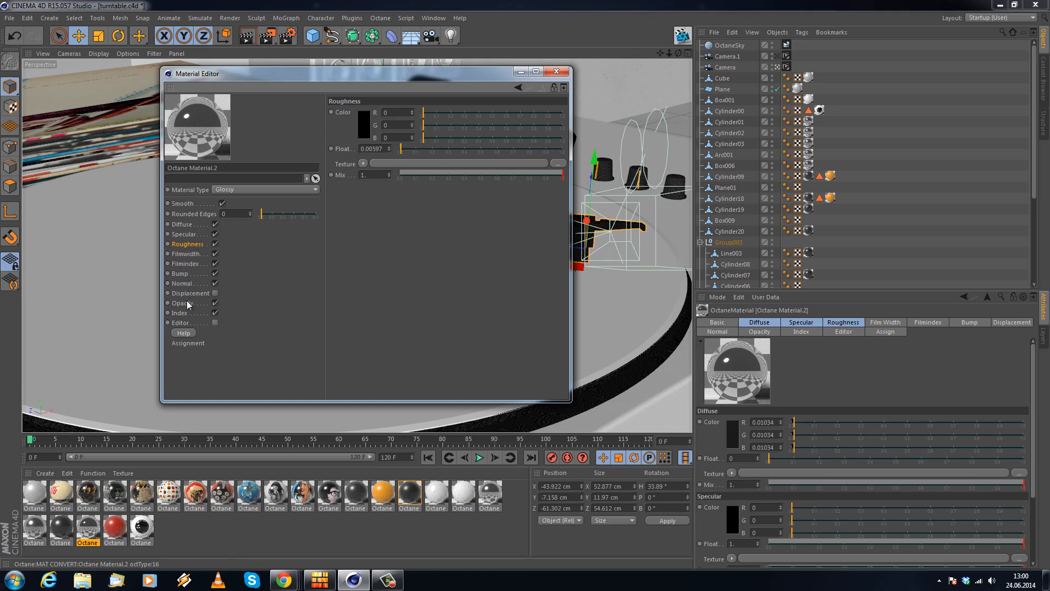
click(177, 313)
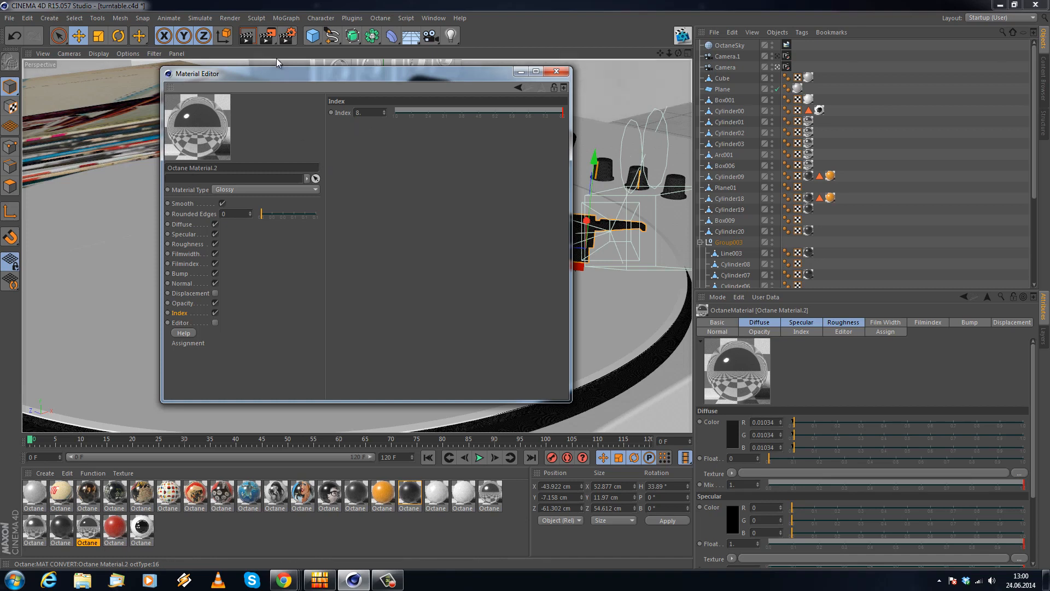
drag(267, 74, 166, 63)
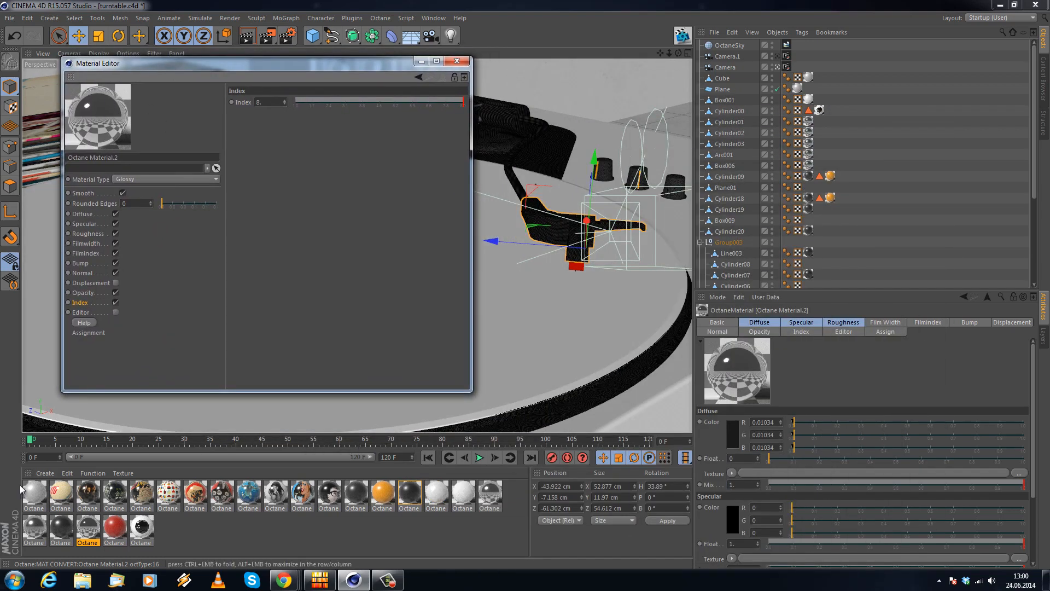
click(31, 525)
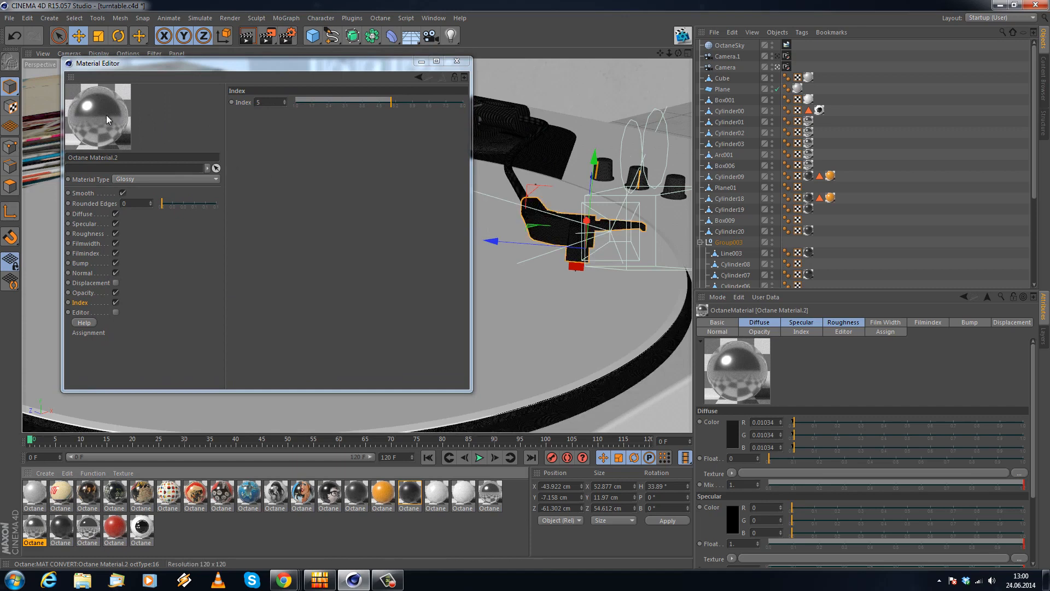
drag(186, 66, 565, 97)
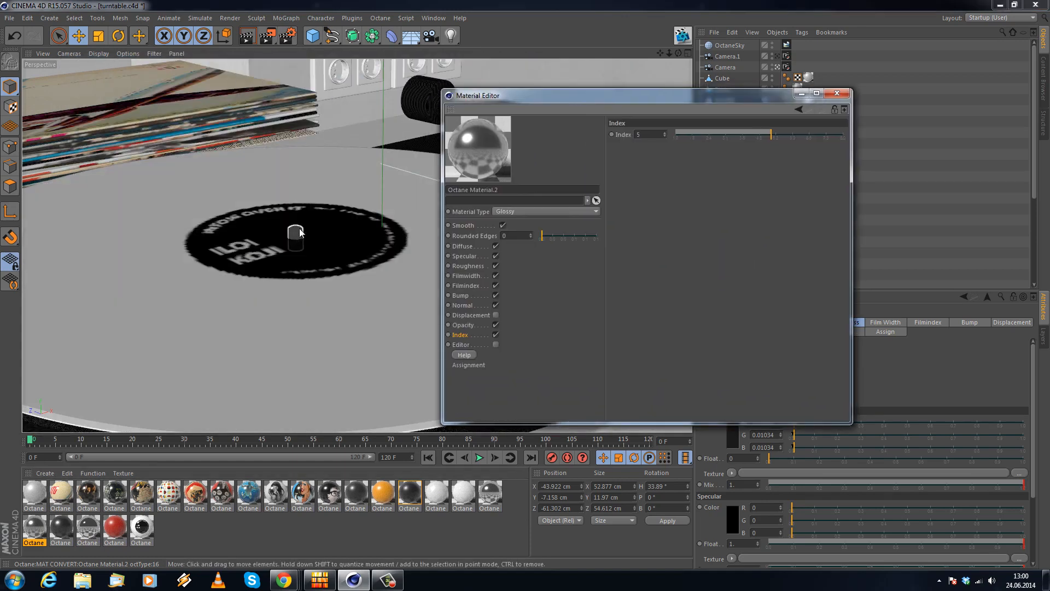
drag(509, 99, 109, 79)
Review the Index, Specular and Diffuse settings of the remaining chrome material and close the Material Editor
click(481, 495)
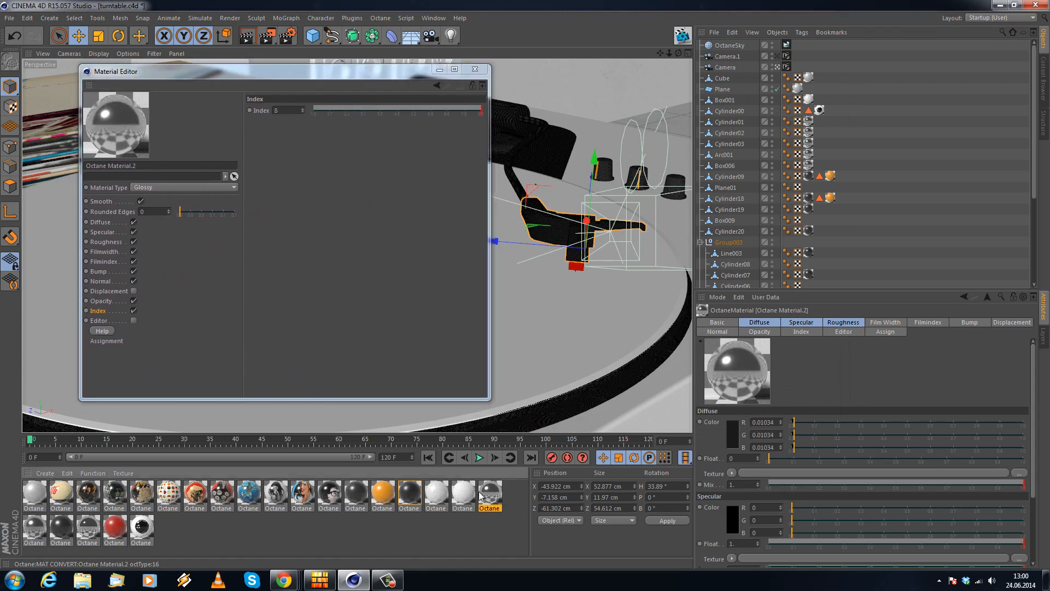
click(101, 233)
click(101, 222)
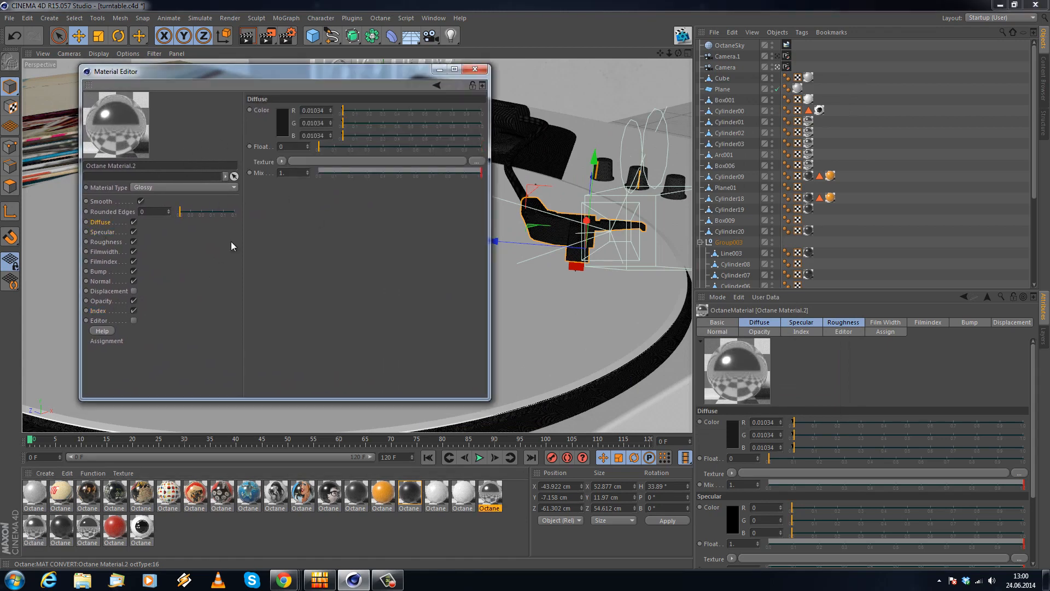
click(474, 72)
Select the platter, the turntable body, a record sleeve in the stack and a knob in turn to inspect their assigned materials
scroll(903, 185, down, 5)
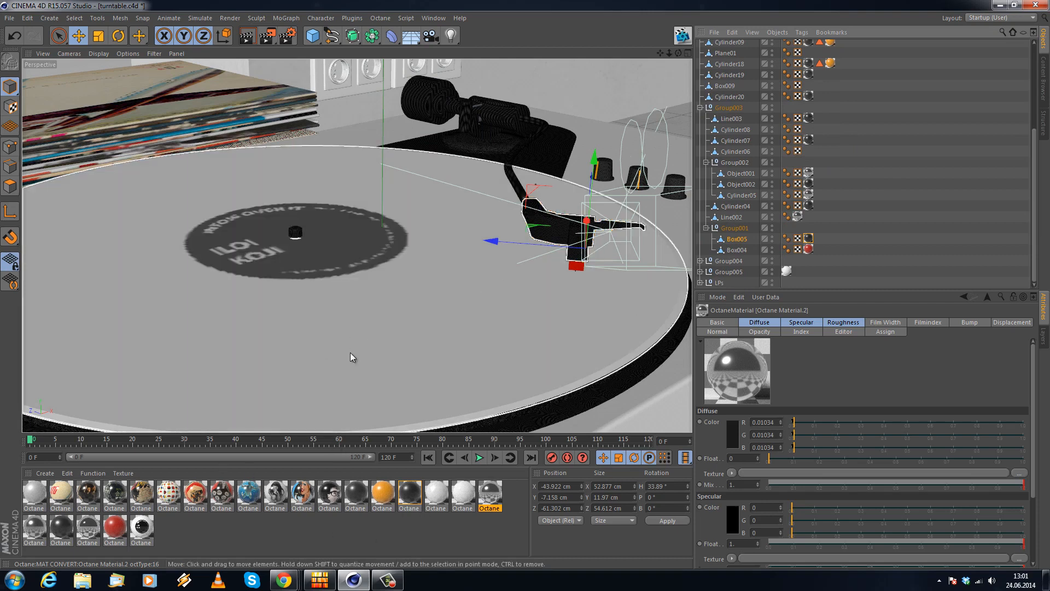
click(202, 291)
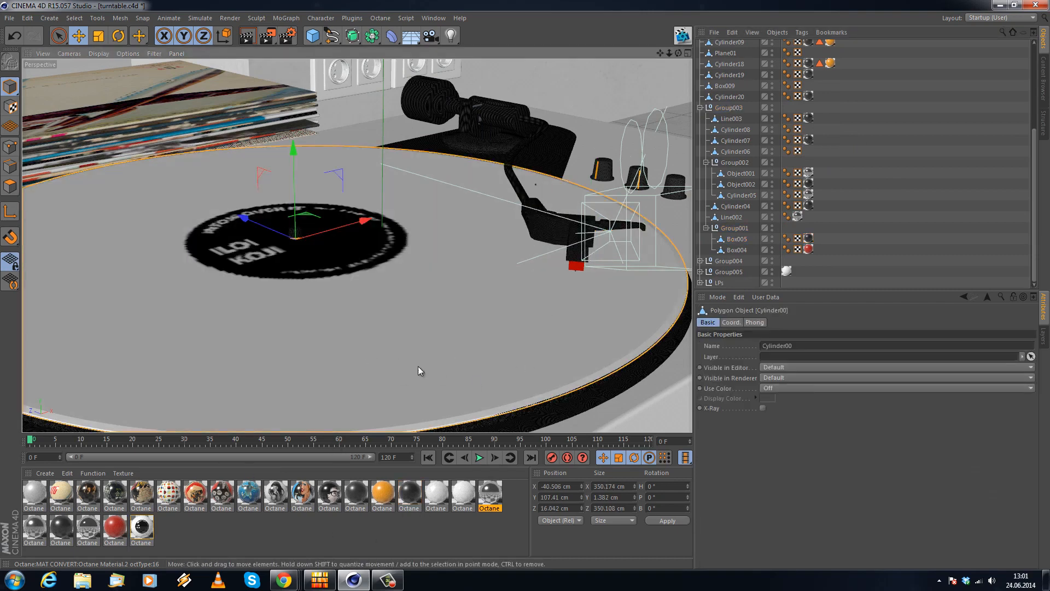
click(683, 366)
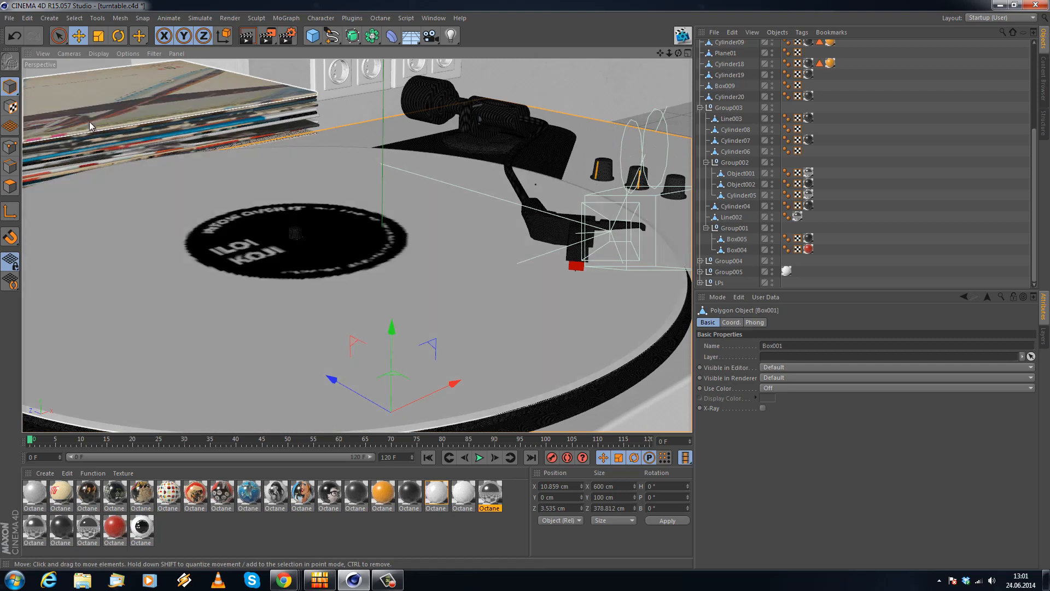
click(102, 114)
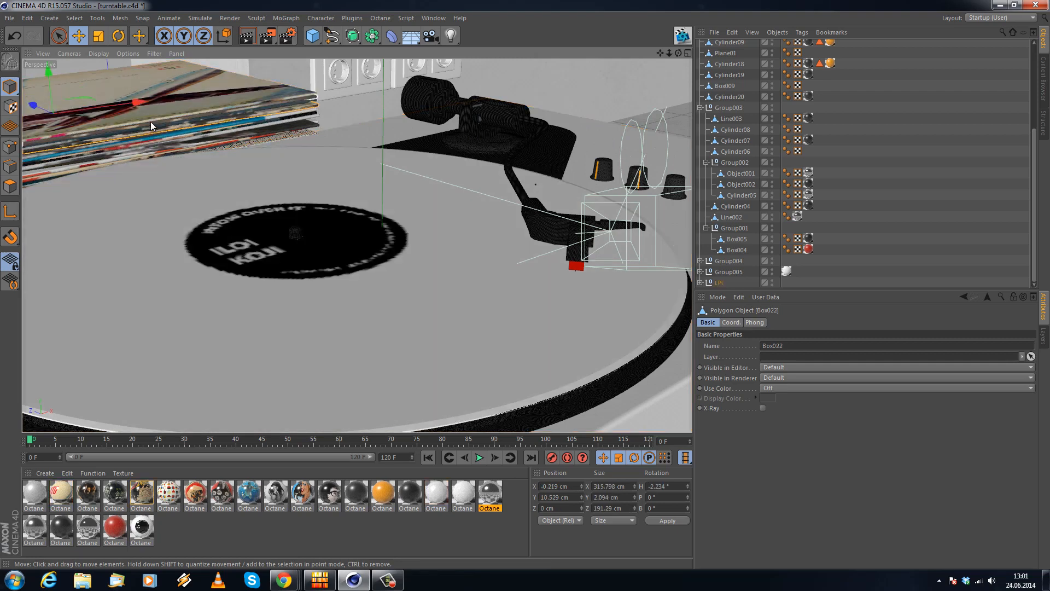
click(602, 169)
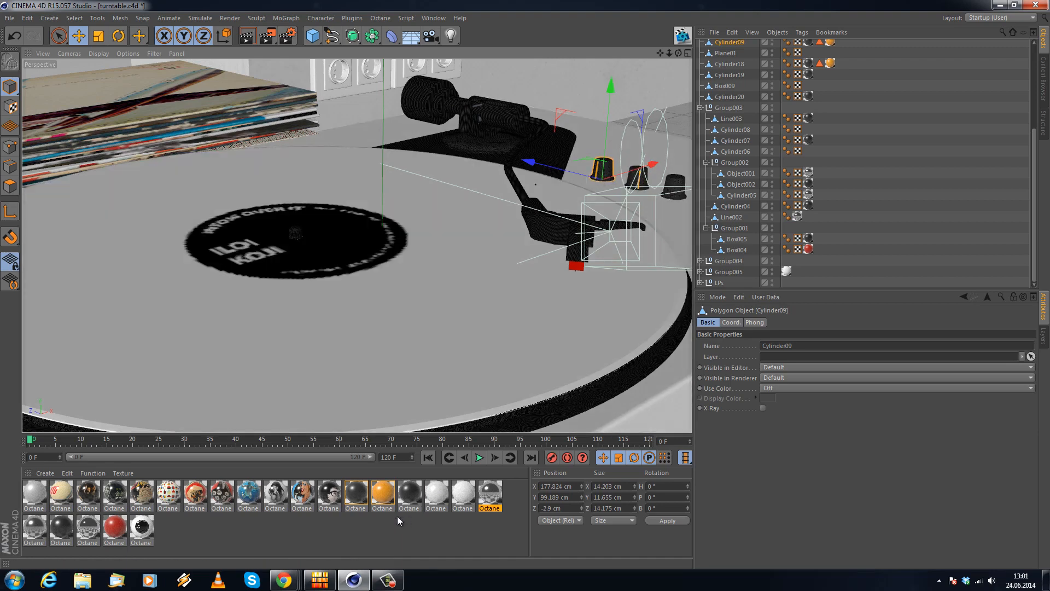
Review the orange glossy material's Diffuse, Index and Roughness settings in the Material Editor, leaving them unchanged, and close the editor
click(384, 494)
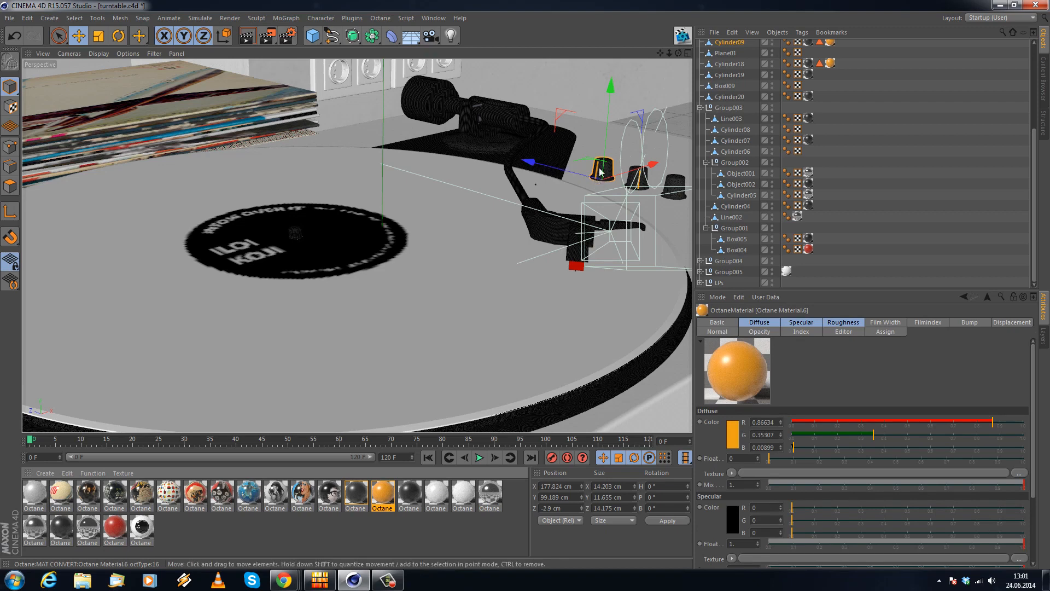
double_click(381, 495)
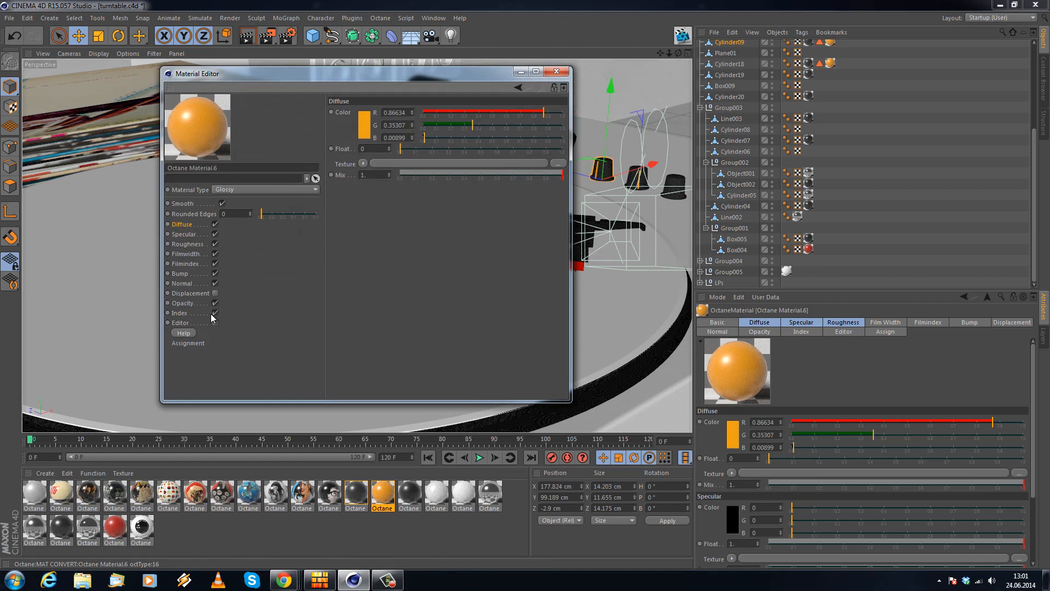
click(180, 312)
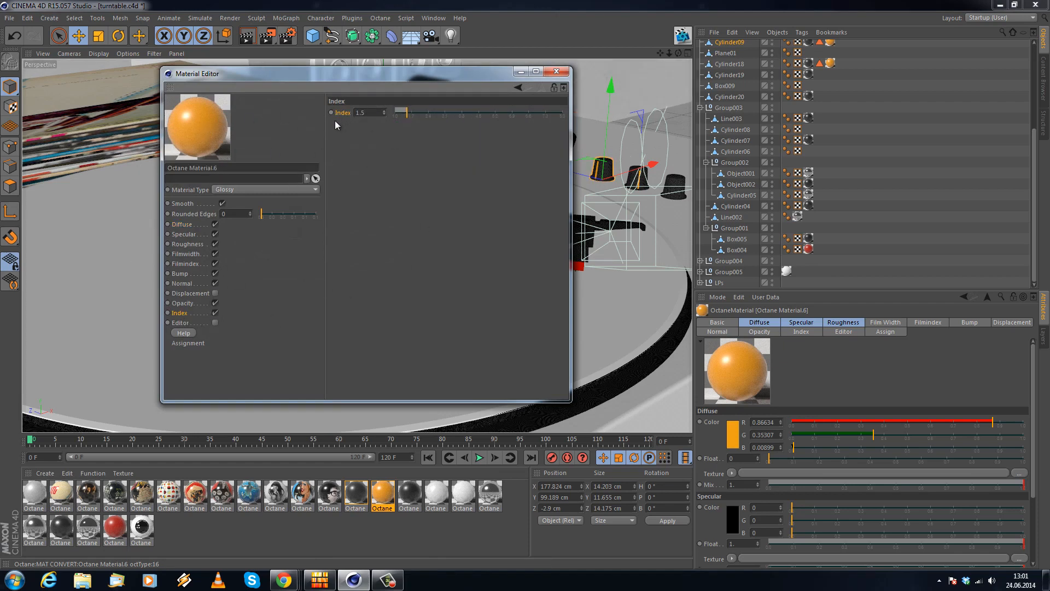
click(187, 244)
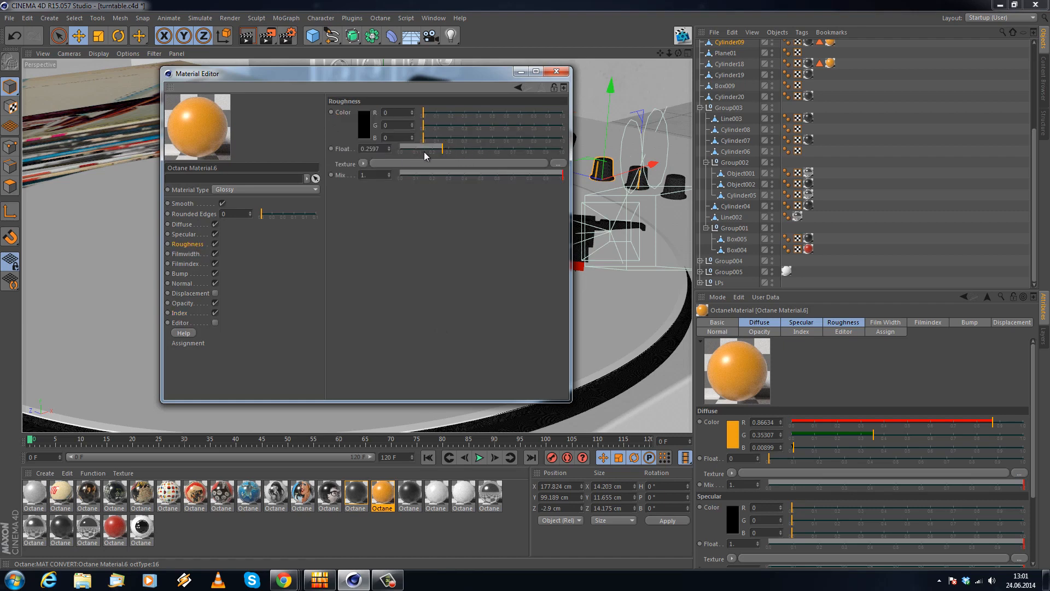
click(561, 69)
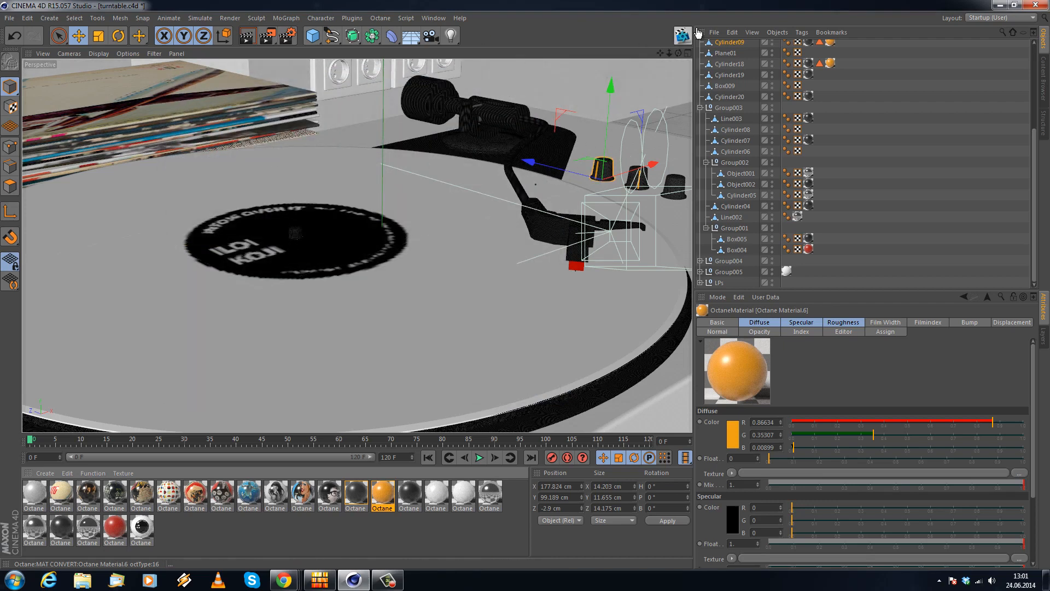
Open the Octane Render controls and Live Viewer, move both higher over the viewport, and start a live render of the turntable scene
click(683, 37)
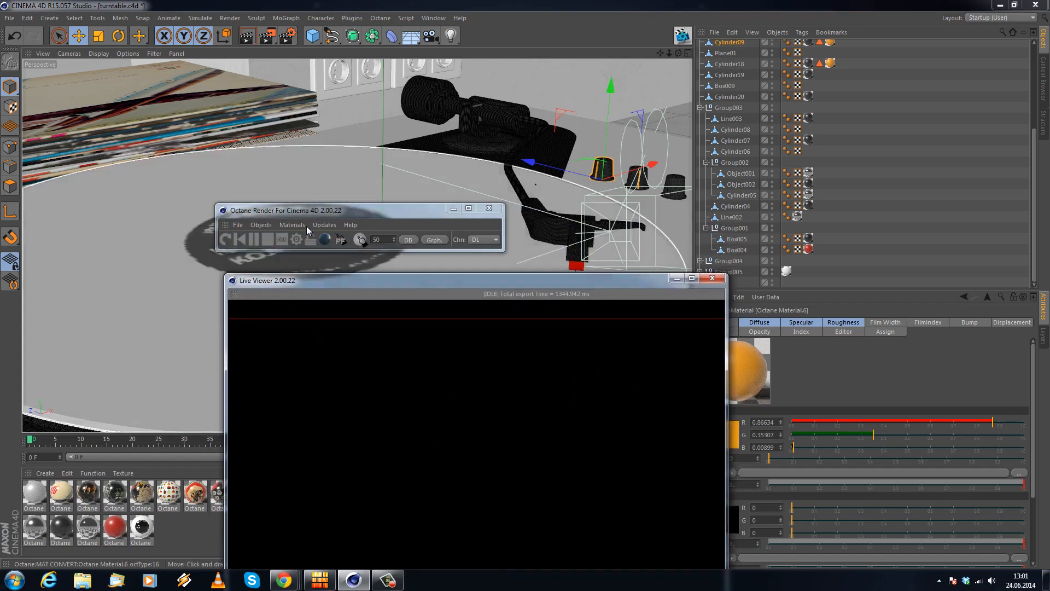
drag(307, 211, 325, 105)
drag(311, 282, 320, 164)
click(243, 135)
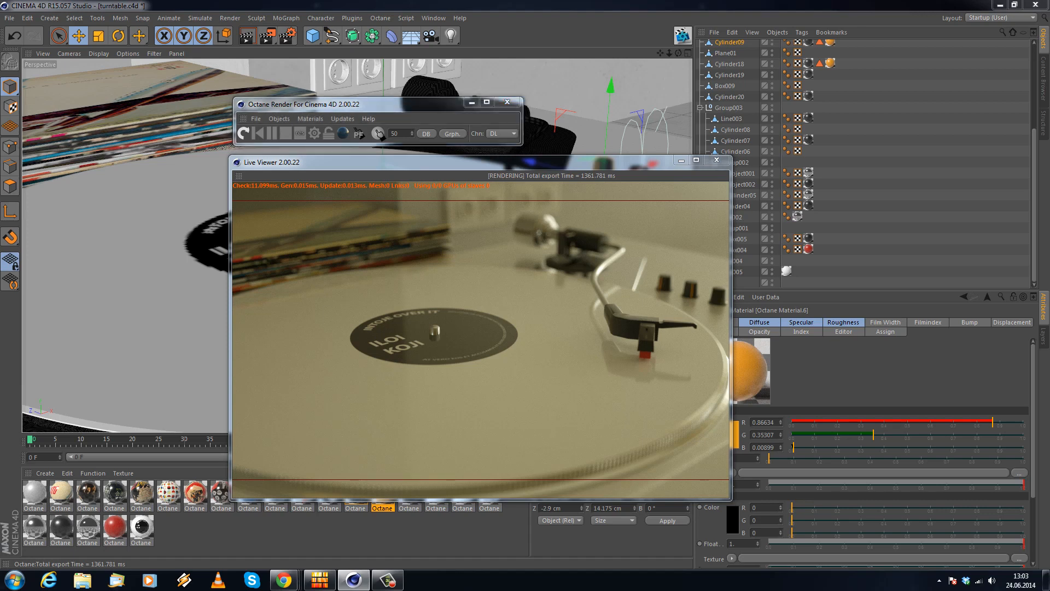
key(F10)
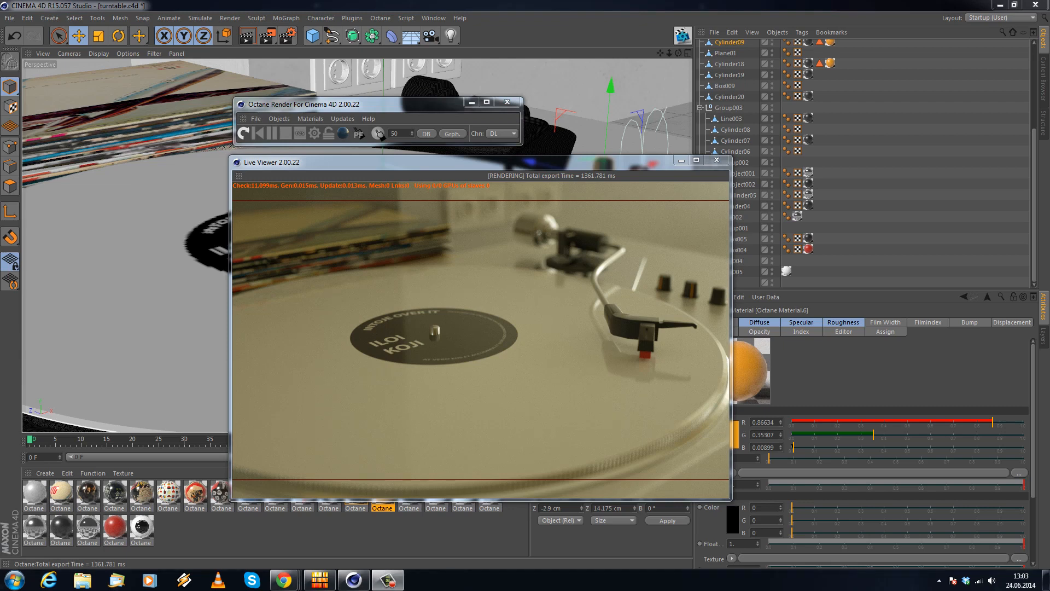